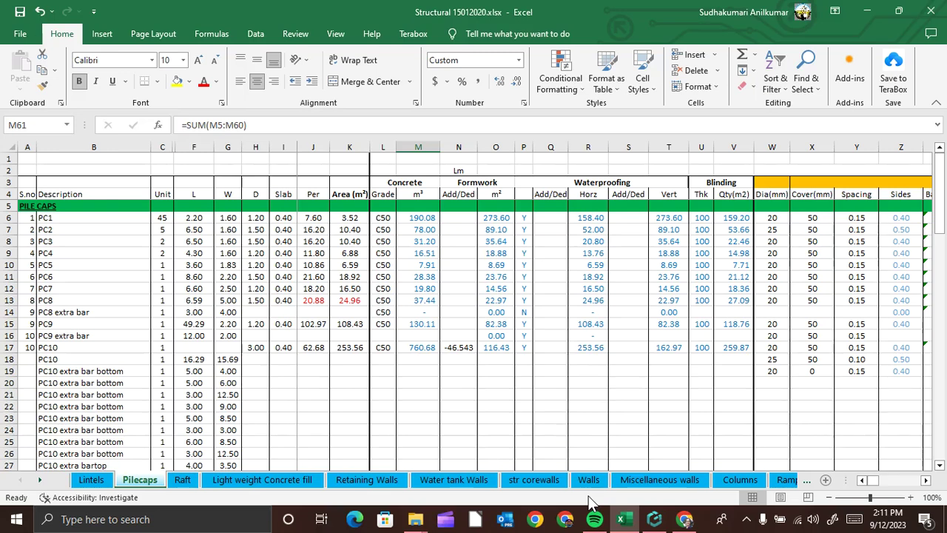
# Step: Bring up the FINAL STR R3_Bind drawing, zoom around the PC13–PC14 area, then view sheets S0–S5
pyautogui.click(654, 520)
pyautogui.scroll(-10, 450, 348)
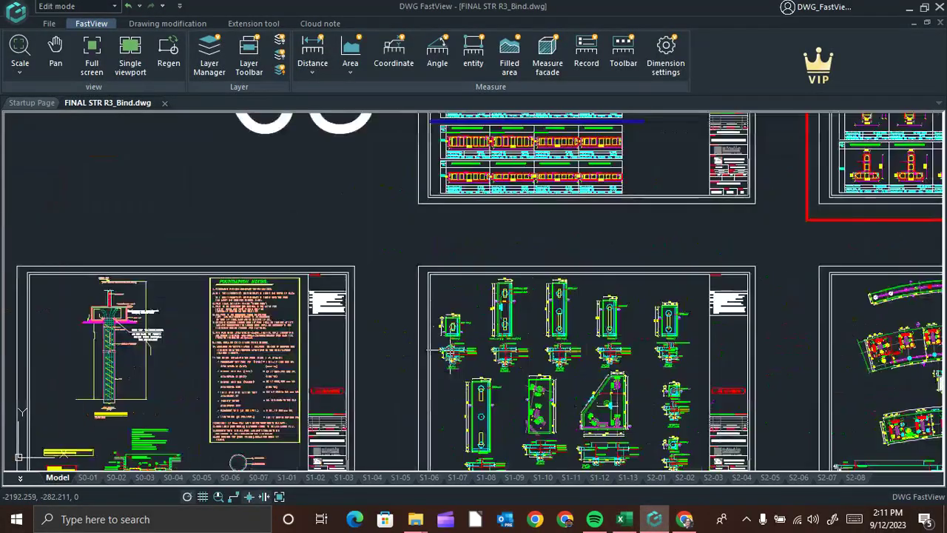
pyautogui.scroll(-6, 450, 340)
pyautogui.scroll(5, 96, 370)
pyautogui.scroll(5, 97, 370)
pyautogui.scroll(3, 653, 420)
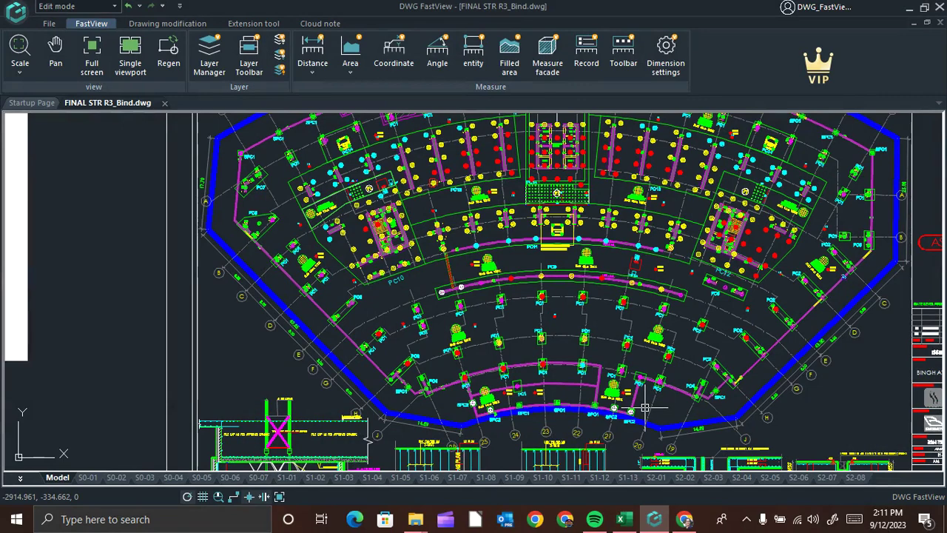
pyautogui.scroll(5, 441, 340)
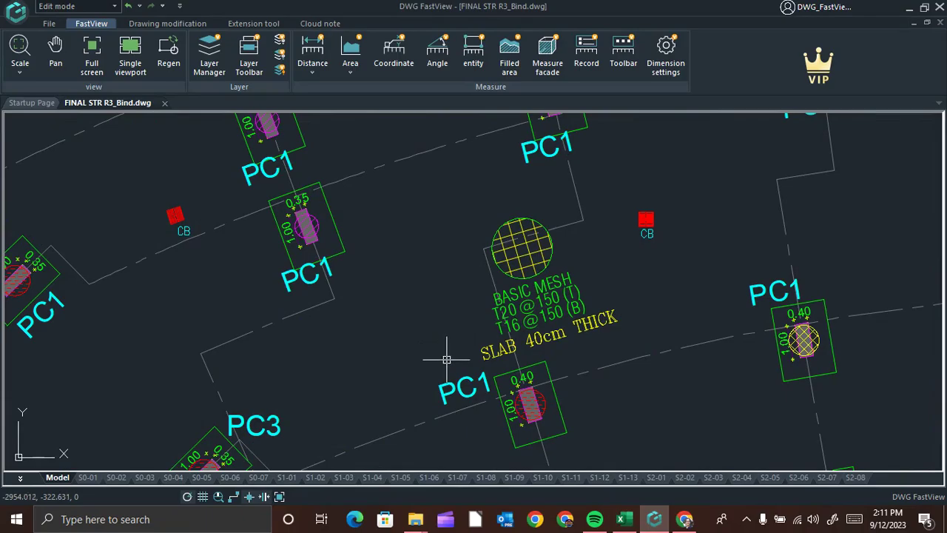
pyautogui.scroll(-10, 443, 344)
pyautogui.scroll(8, 552, 339)
pyautogui.scroll(2, 548, 311)
pyautogui.scroll(-8, 484, 247)
pyautogui.scroll(3, 518, 296)
pyautogui.scroll(4, 518, 297)
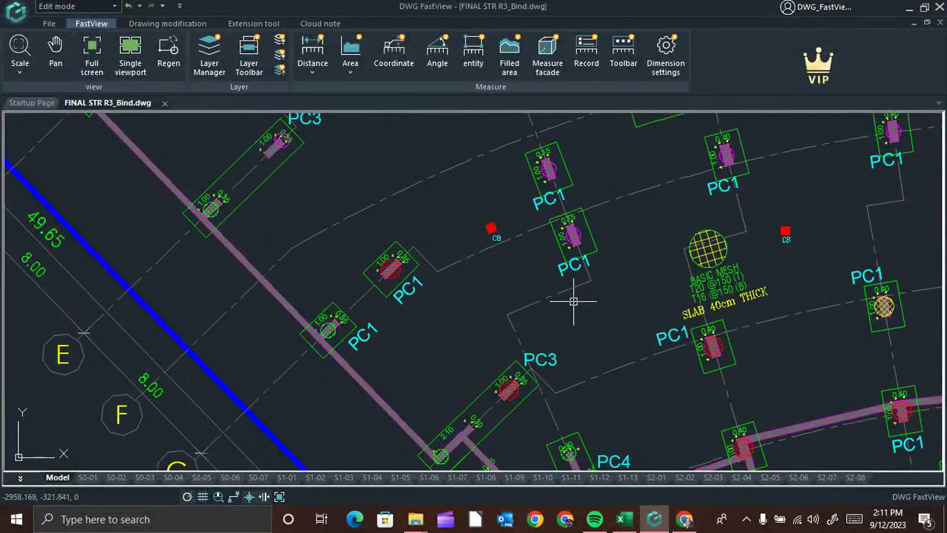
pyautogui.scroll(-5, 575, 296)
pyautogui.scroll(4, 581, 299)
pyautogui.moveTo(581, 300); pyautogui.dragTo(556, 380, button='middle')
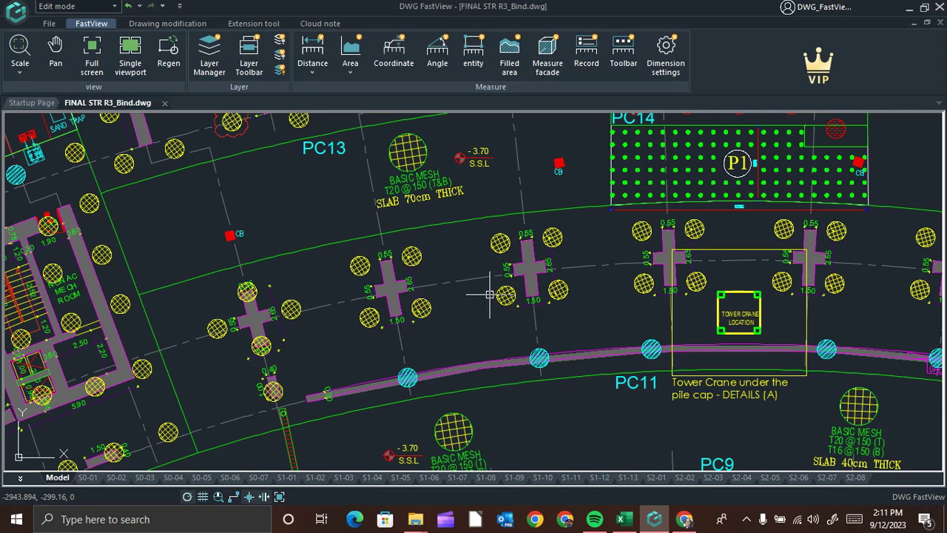
pyautogui.scroll(-10, 486, 300)
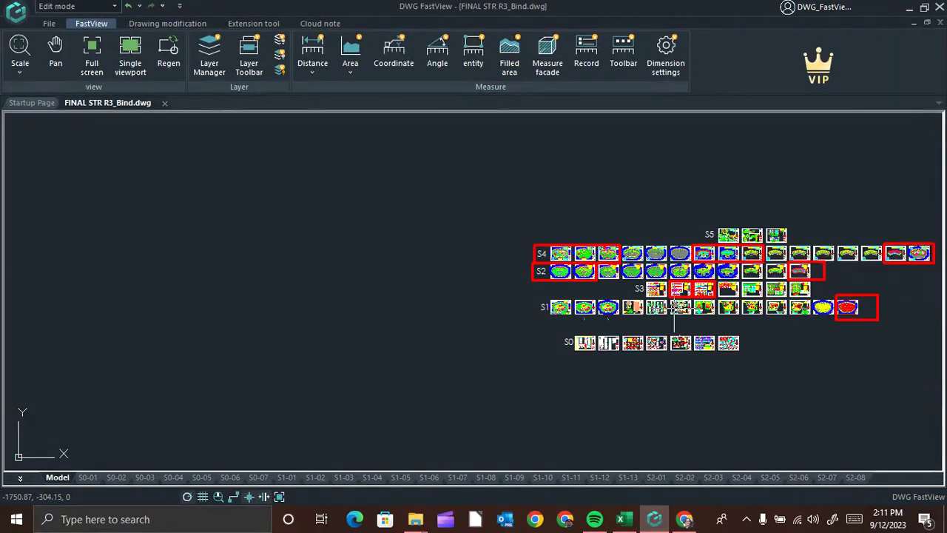
# Step: Zoom into the pile cap detail sheet showing PC1–PC3 and the footing details above
pyautogui.scroll(10, 676, 311)
pyautogui.scroll(6, 387, 272)
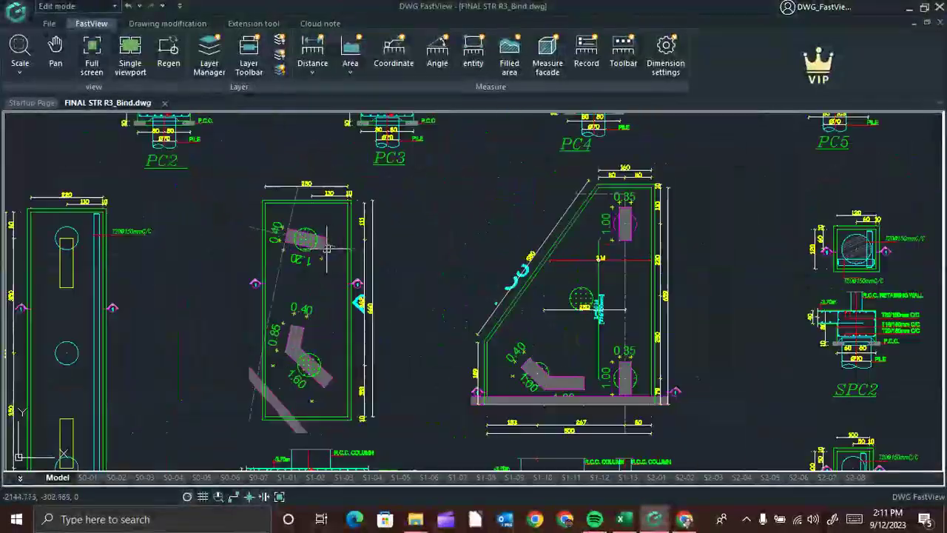
pyautogui.moveTo(23, 207)
pyautogui.mouseDown(button='middle')
pyautogui.moveTo(270, 300)
pyautogui.moveTo(376, 423)
pyautogui.mouseUp(button='middle')
pyautogui.moveTo(323, 357)
pyautogui.mouseDown(button='middle')
pyautogui.moveTo(302, 397)
pyautogui.moveTo(310, 403)
pyautogui.mouseUp(button='middle')
pyautogui.moveTo(249, 418); pyautogui.dragTo(255, 449, button='middle')
pyautogui.scroll(2, 300, 393)
pyautogui.scroll(4, 166, 320)
pyautogui.scroll(3, 165, 320)
pyautogui.scroll(-4, 264, 326)
# Step: Pan to the PC1 R.C.C. column pile cap section and its 160 by 220 plan detail
pyautogui.moveTo(292, 361)
pyautogui.mouseDown(button='middle')
pyautogui.moveTo(310, 239)
pyautogui.moveTo(335, 181)
pyautogui.mouseUp(button='middle')
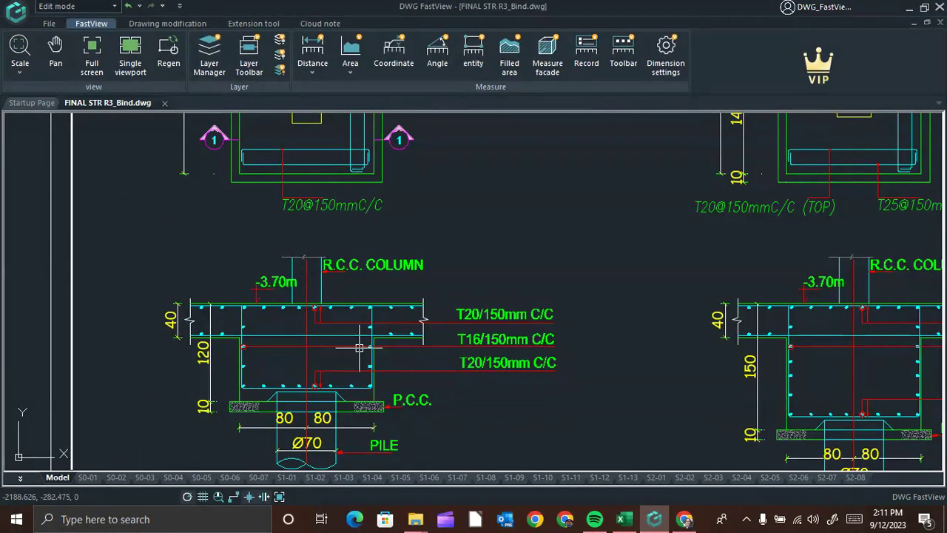
pyautogui.moveTo(364, 404)
pyautogui.mouseDown(button='middle')
pyautogui.moveTo(380, 349)
pyautogui.moveTo(371, 398)
pyautogui.mouseUp(button='middle')
pyautogui.moveTo(380, 268)
pyautogui.mouseDown(button='middle')
pyautogui.moveTo(385, 366)
pyautogui.moveTo(408, 210)
pyautogui.mouseUp(button='middle')
pyautogui.moveTo(422, 268); pyautogui.dragTo(407, 238, button='middle')
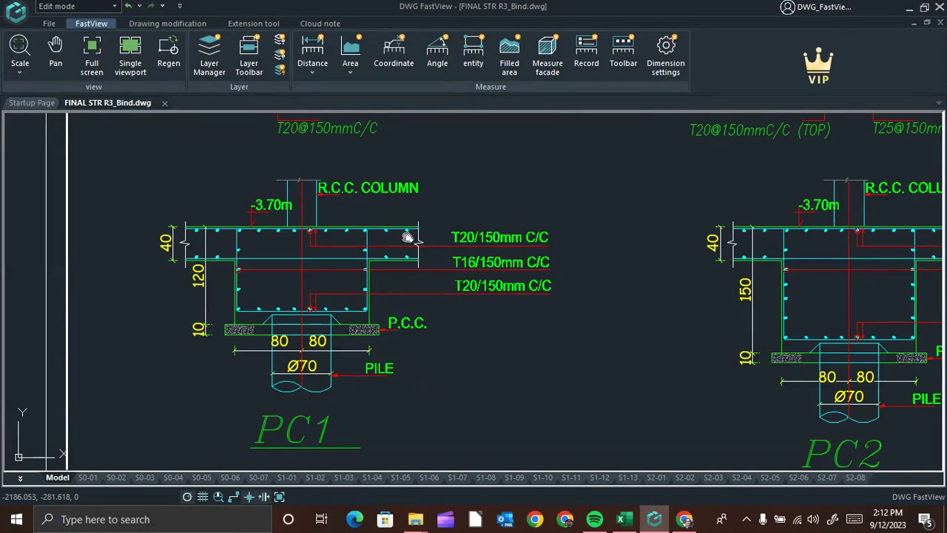
pyautogui.moveTo(407, 238); pyautogui.dragTo(407, 235, button='middle')
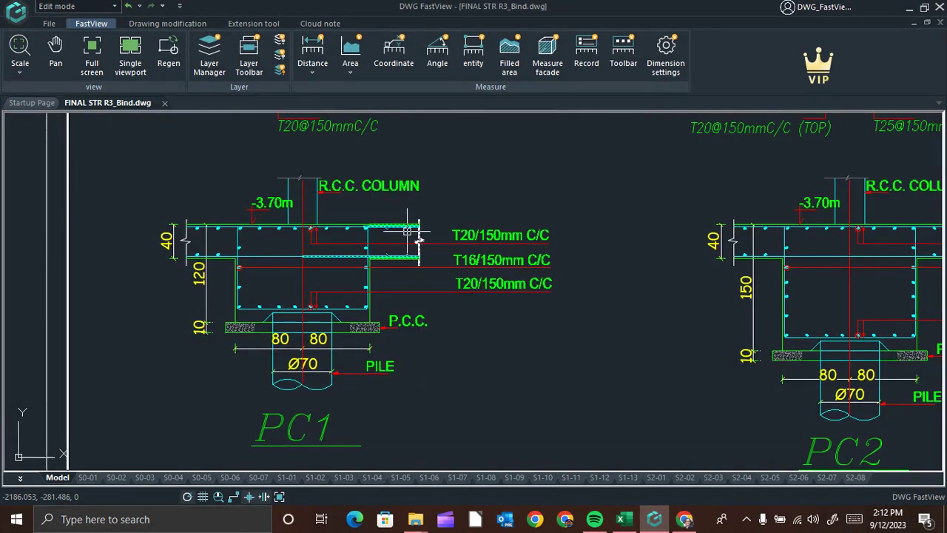
pyautogui.moveTo(406, 228)
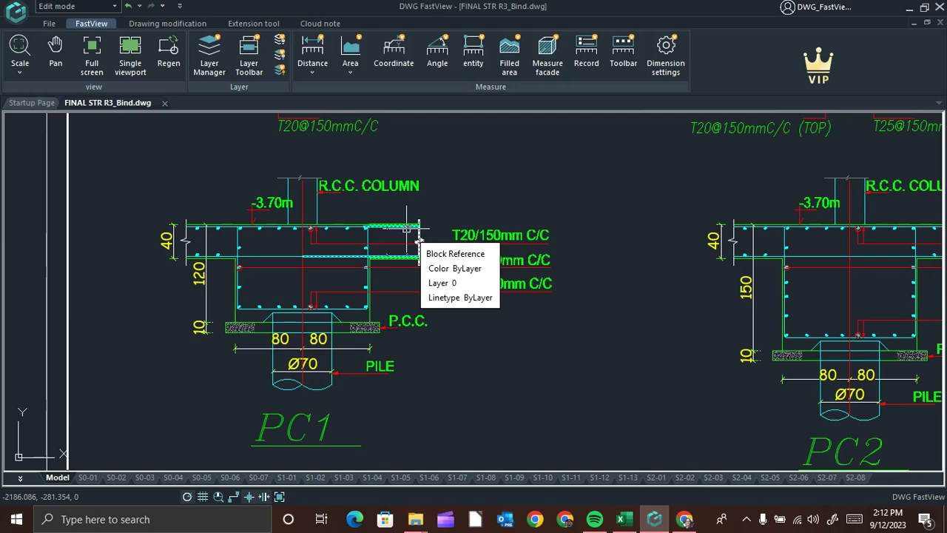
pyautogui.moveTo(407, 228); pyautogui.dragTo(419, 340, button='middle')
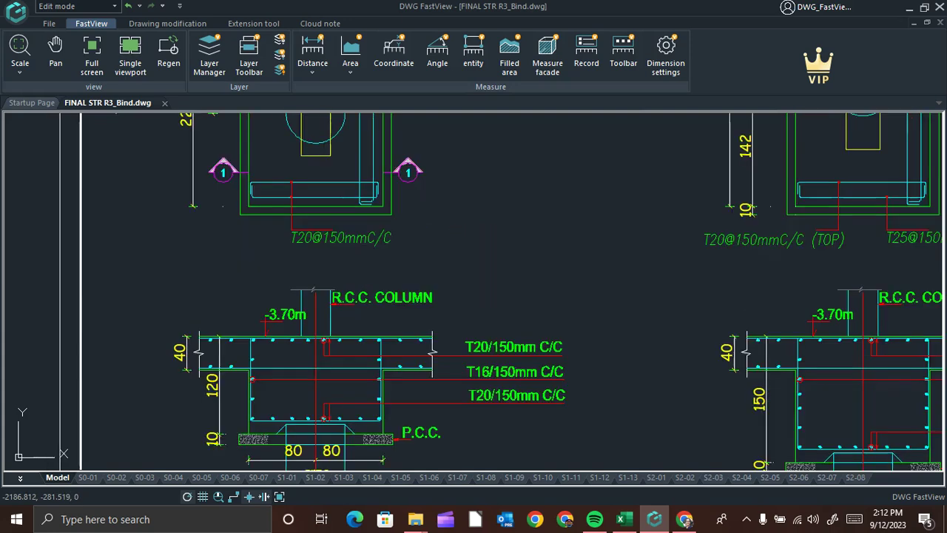
pyautogui.moveTo(372, 271)
pyautogui.mouseDown(button='middle')
pyautogui.moveTo(362, 340)
pyautogui.moveTo(370, 402)
pyautogui.mouseUp(button='middle')
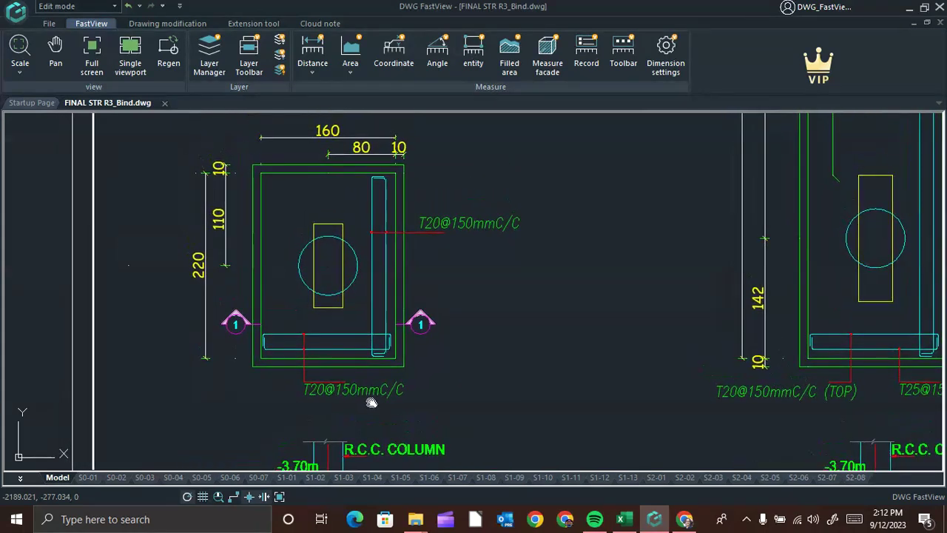
# Step: Zoom on the PC1 plan detail to read its 160 width dimension
pyautogui.scroll(2, 182, 270)
pyautogui.scroll(-2, 190, 277)
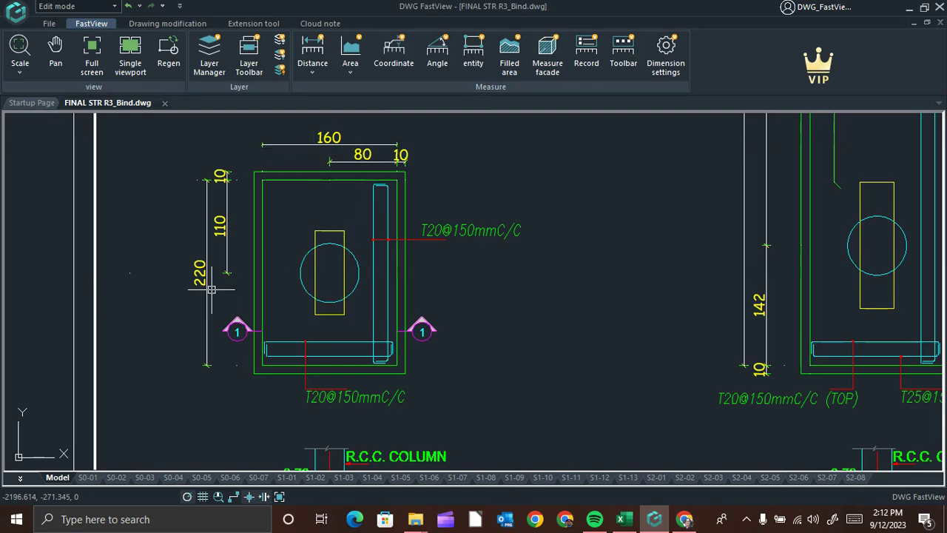
pyautogui.scroll(3, 210, 288)
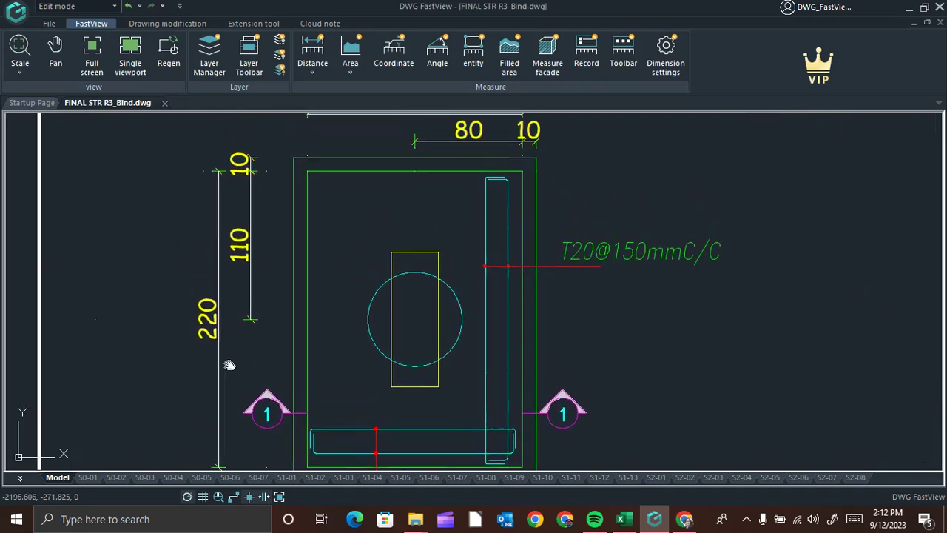
pyautogui.moveTo(397, 253); pyautogui.dragTo(391, 302, button='middle')
pyautogui.scroll(2, 426, 194)
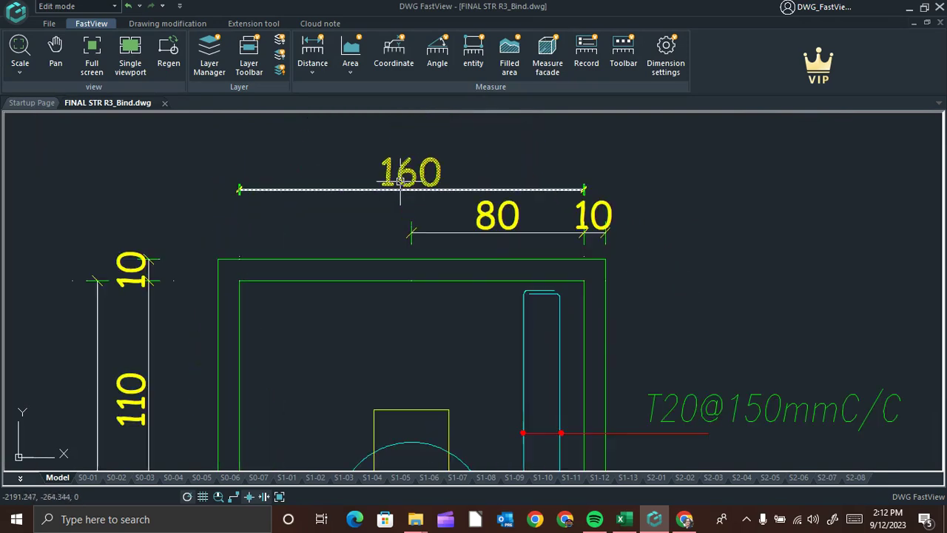
pyautogui.scroll(-3, 428, 194)
pyautogui.moveTo(419, 262); pyautogui.dragTo(423, 207, button='middle')
# Step: Pan down to the PC1 section showing depths 40, 120, 10, the P.C.C. layer and Ø70 pile
pyautogui.scroll(2, 416, 300)
pyautogui.moveTo(416, 300); pyautogui.dragTo(417, 205, button='middle')
pyautogui.moveTo(415, 293)
pyautogui.mouseDown(button='middle')
pyautogui.moveTo(411, 154)
pyautogui.moveTo(399, 219)
pyautogui.mouseUp(button='middle')
pyautogui.moveTo(392, 317)
pyautogui.mouseDown(button='middle')
pyautogui.moveTo(386, 249)
pyautogui.moveTo(376, 264)
pyautogui.mouseUp(button='middle')
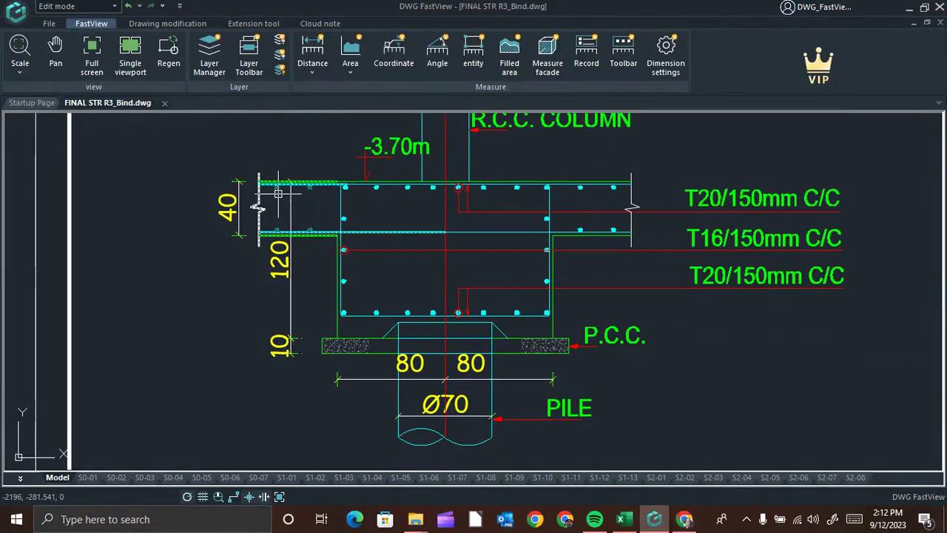
pyautogui.scroll(2, 289, 191)
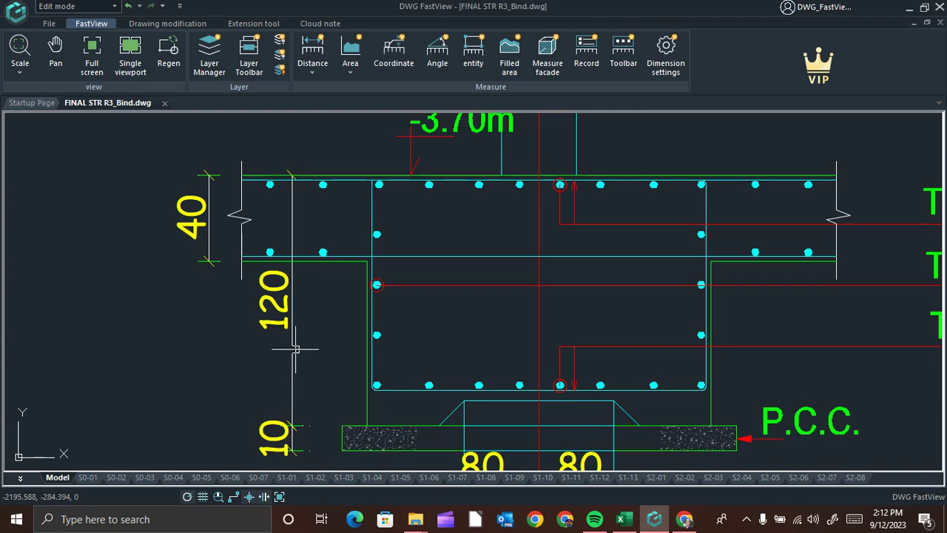
pyautogui.scroll(-2, 280, 347)
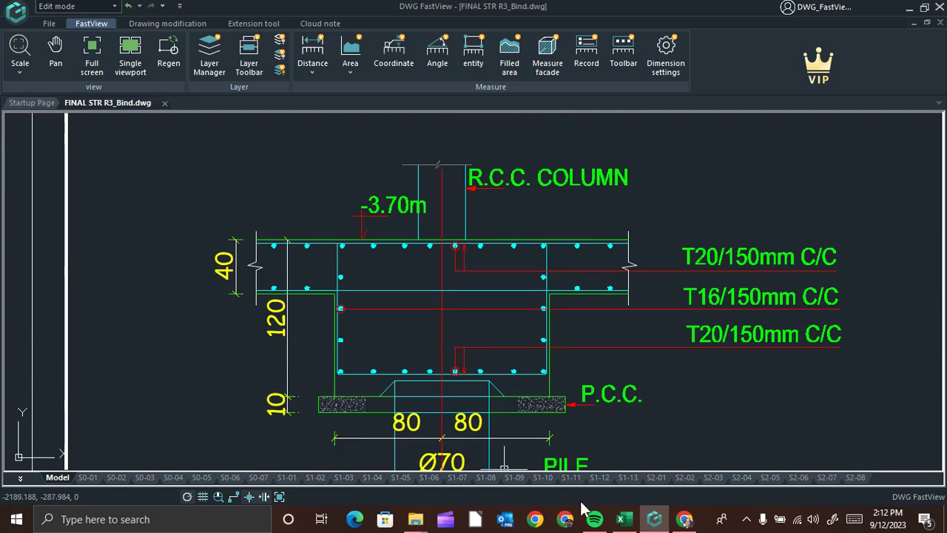
# Step: In the quantity sheet, check PC1's count of 45, its description and the concrete volume heading
pyautogui.click(624, 521)
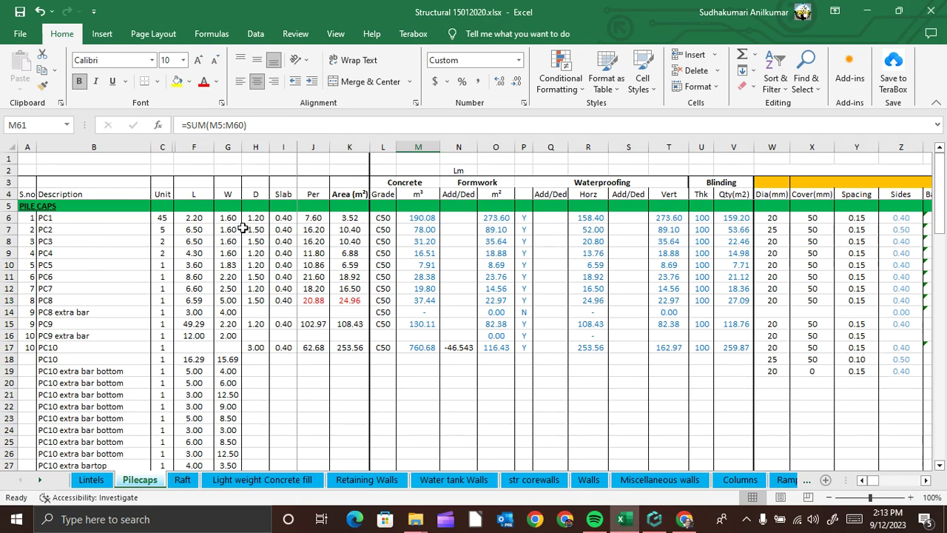
pyautogui.click(159, 217)
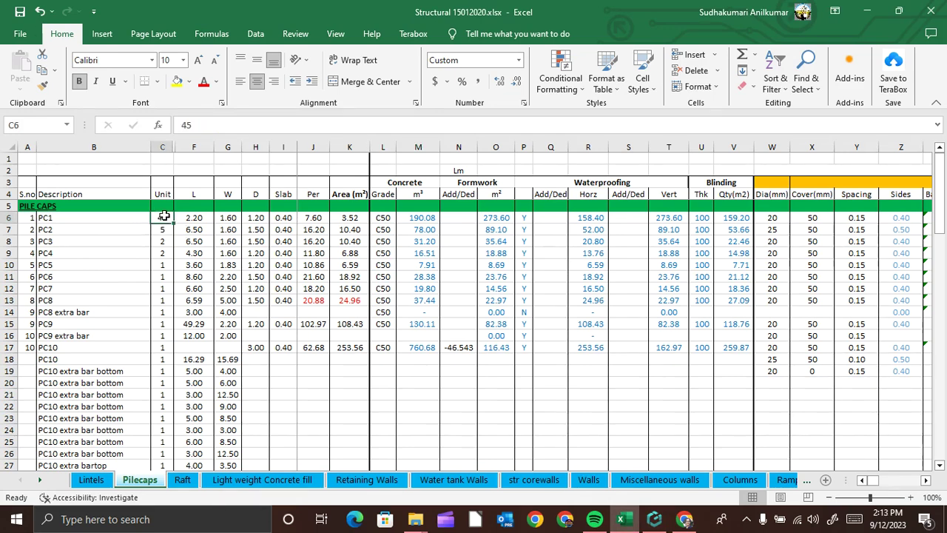
pyautogui.click(66, 217)
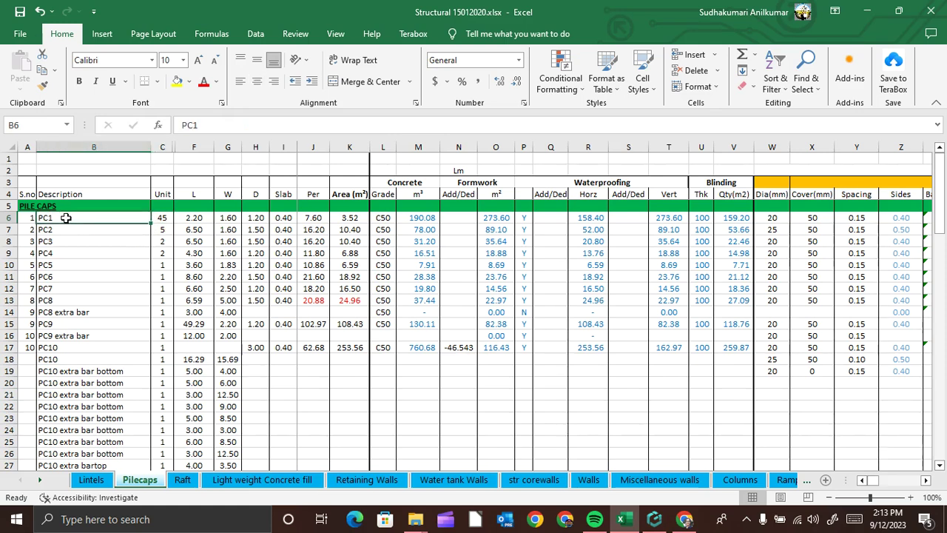
pyautogui.click(195, 220)
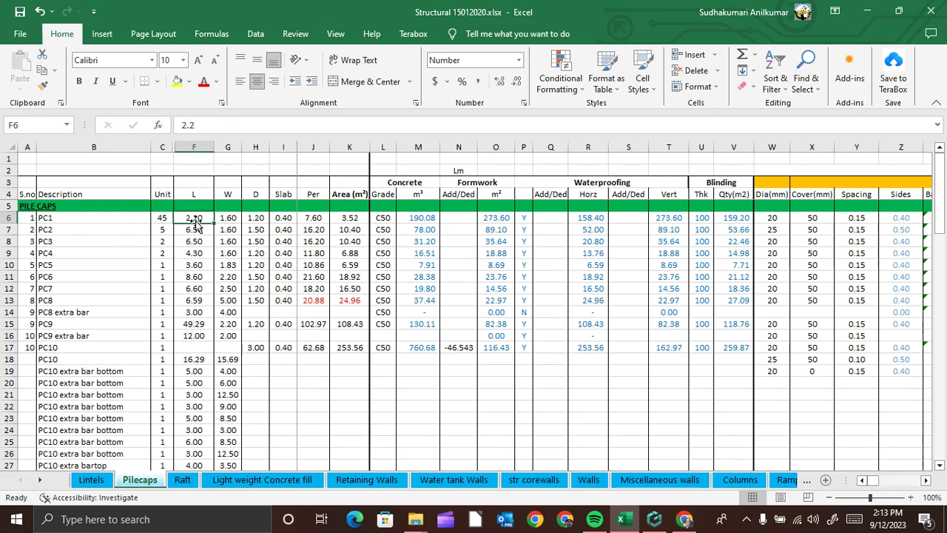
pyautogui.click(416, 196)
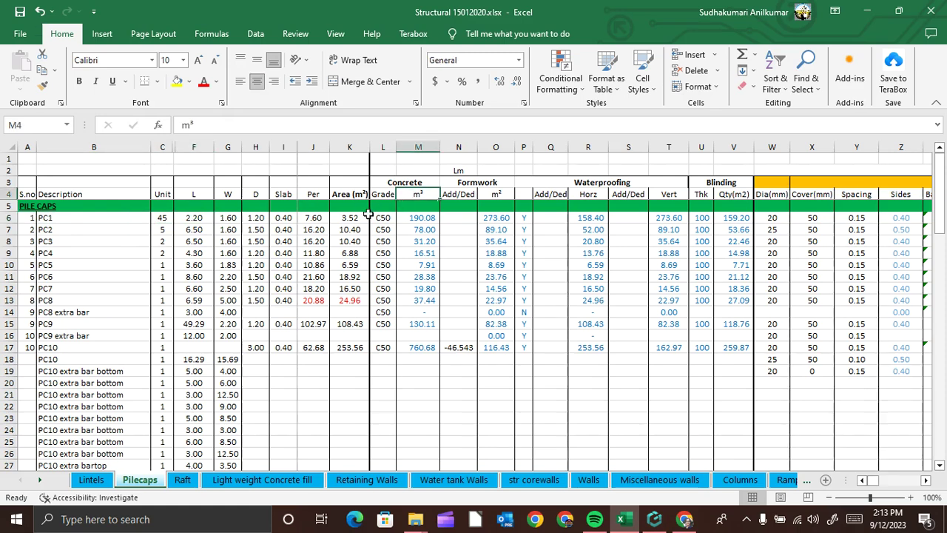
# Step: Check PC1's length 2.20, width 1.60, depth 1.20 and slab 0.40 against the section drawing
pyautogui.click(209, 220)
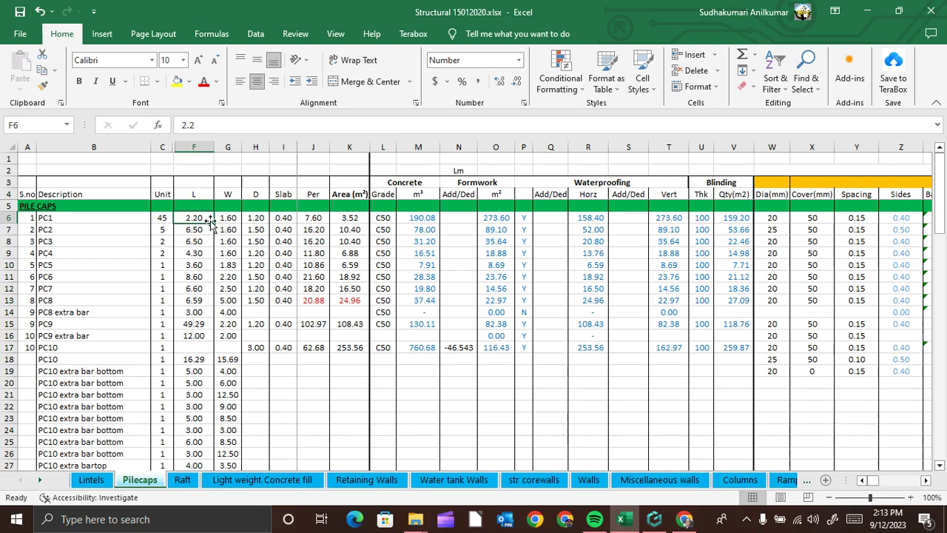
pyautogui.click(229, 221)
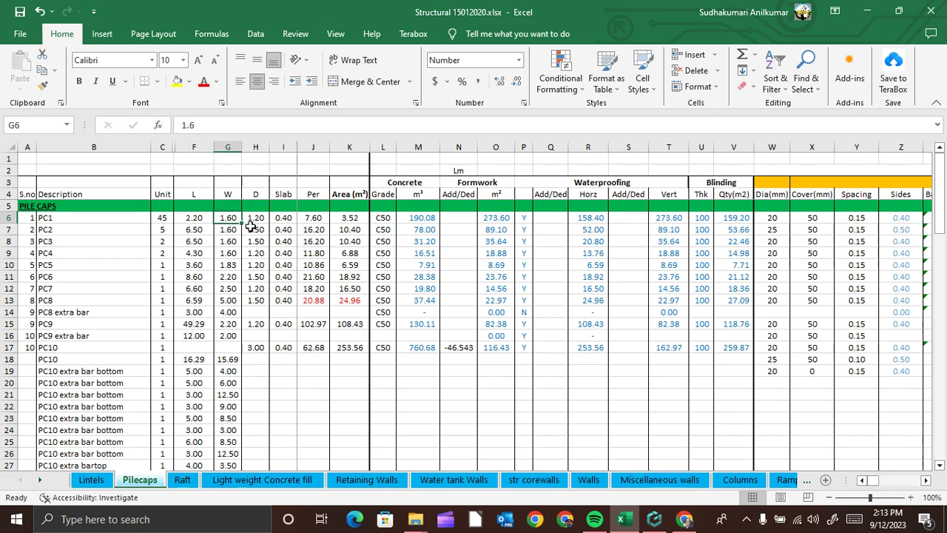
pyautogui.click(260, 222)
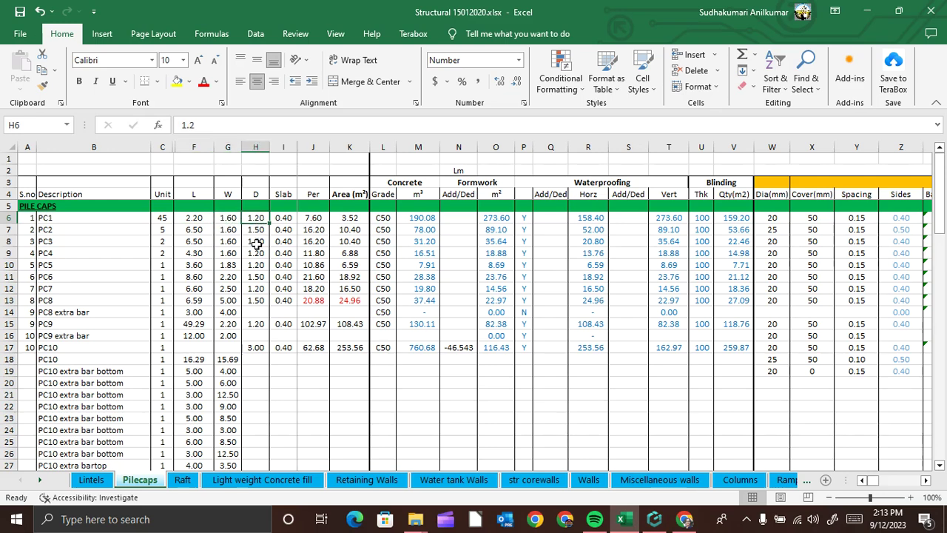
pyautogui.click(287, 220)
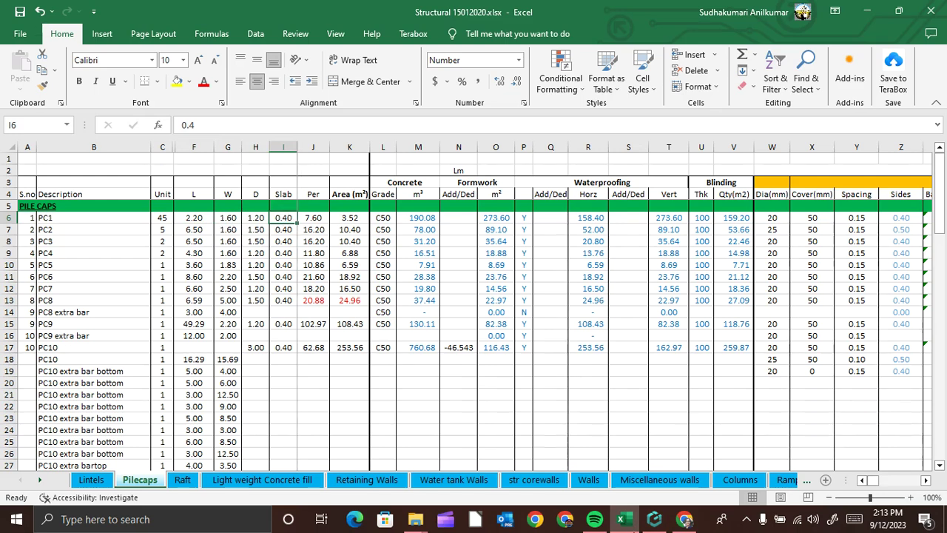
pyautogui.click(657, 522)
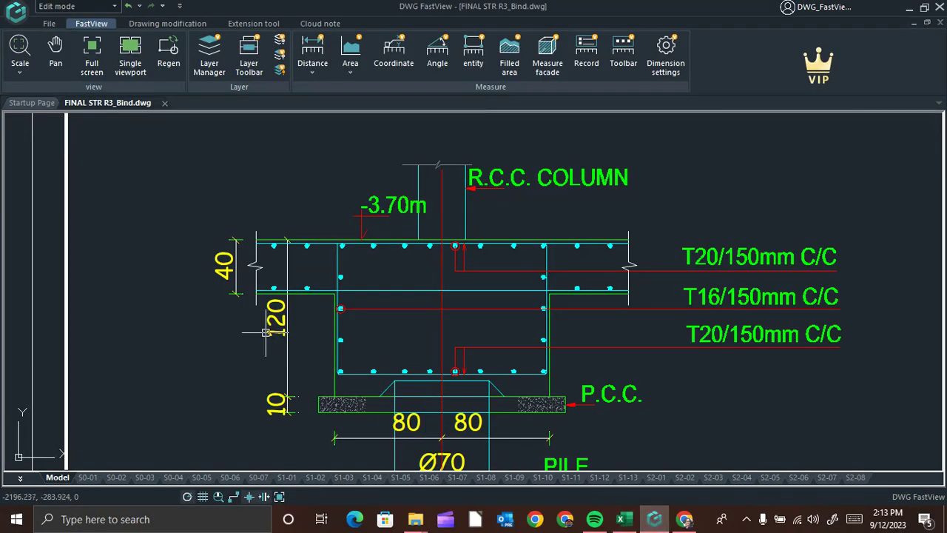
pyautogui.scroll(2, 337, 276)
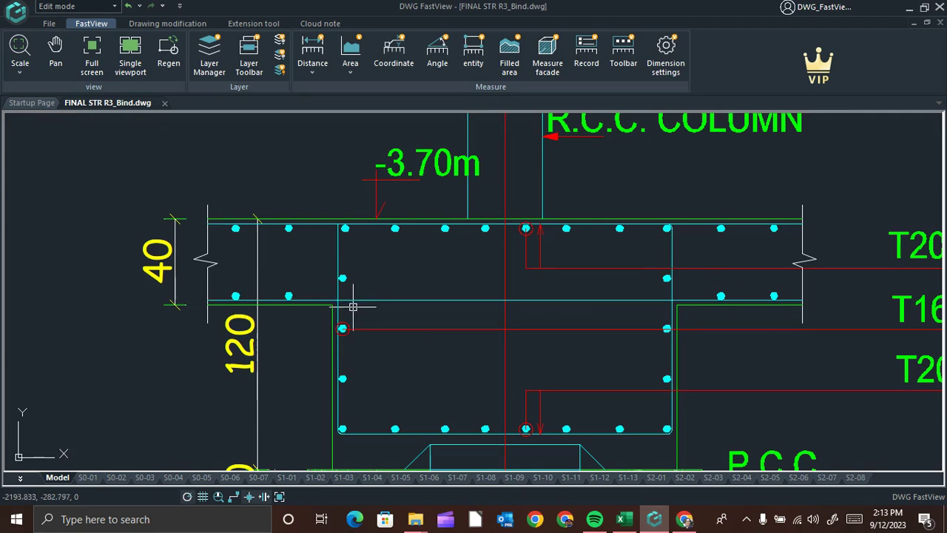
pyautogui.scroll(-2, 334, 407)
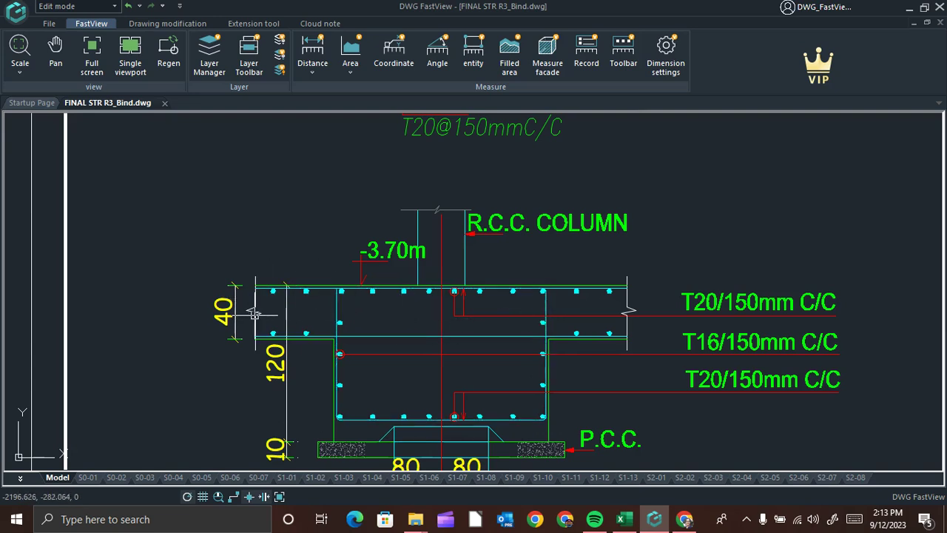
pyautogui.moveTo(442, 344)
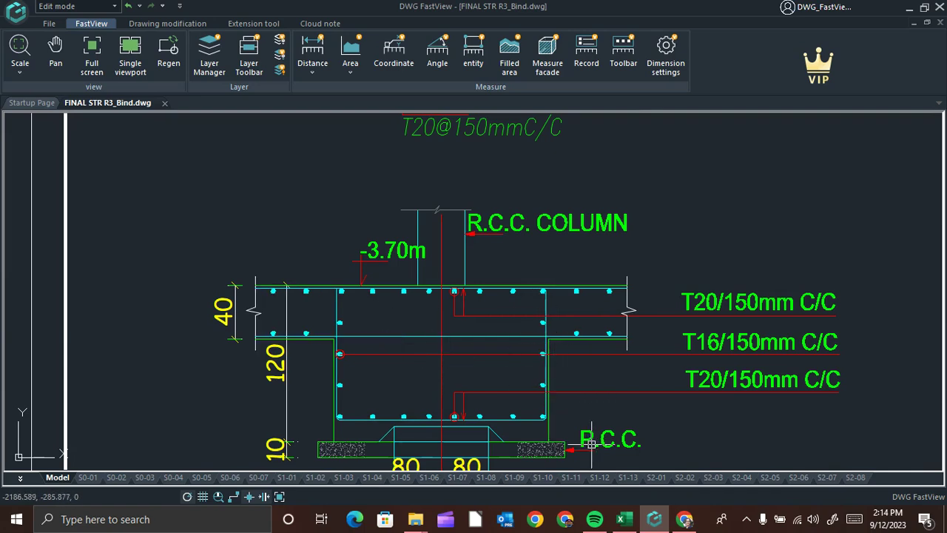
# Step: Recheck PC1's length, width, depth and its 7.60 perimeter formula =($F6+$G6)*2
pyautogui.click(624, 519)
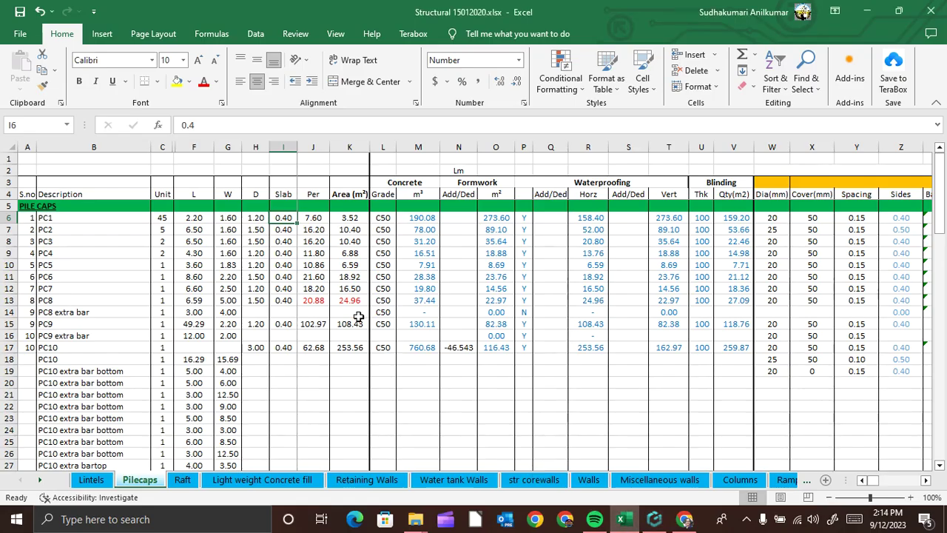
pyautogui.click(194, 217)
pyautogui.click(228, 217)
pyautogui.click(259, 218)
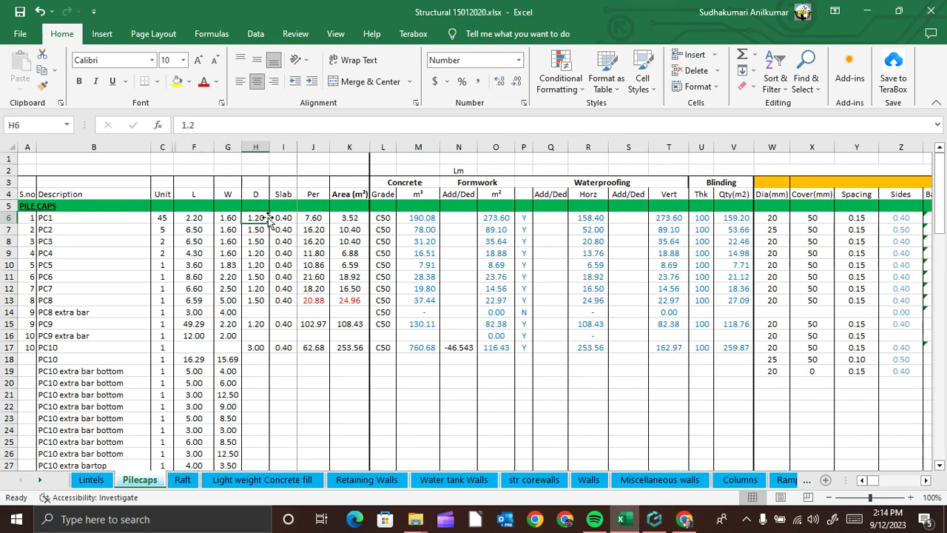
pyautogui.click(321, 215)
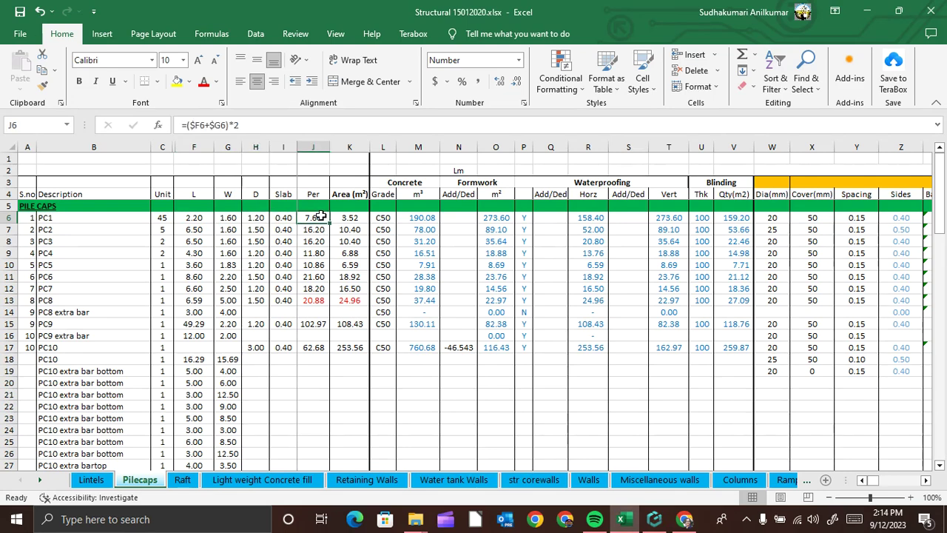
pyautogui.click(200, 219)
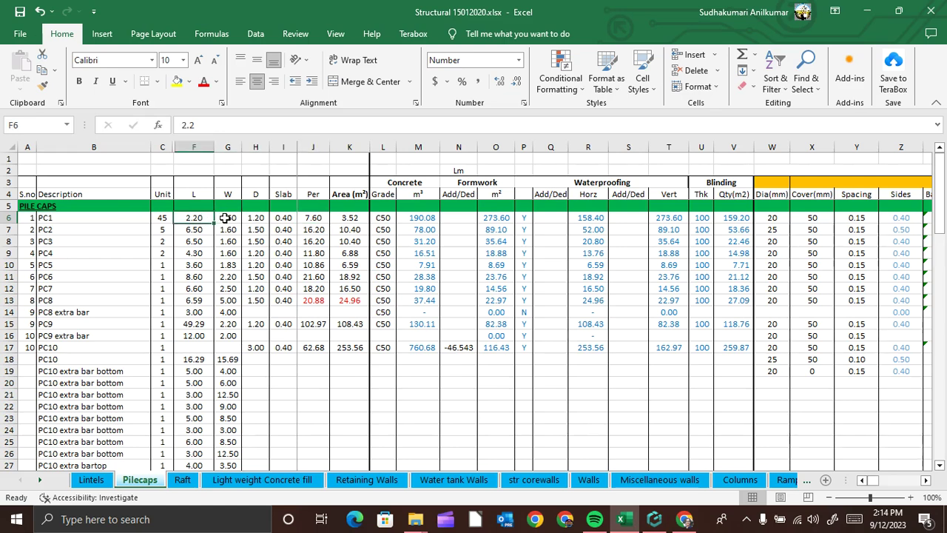
pyautogui.click(228, 218)
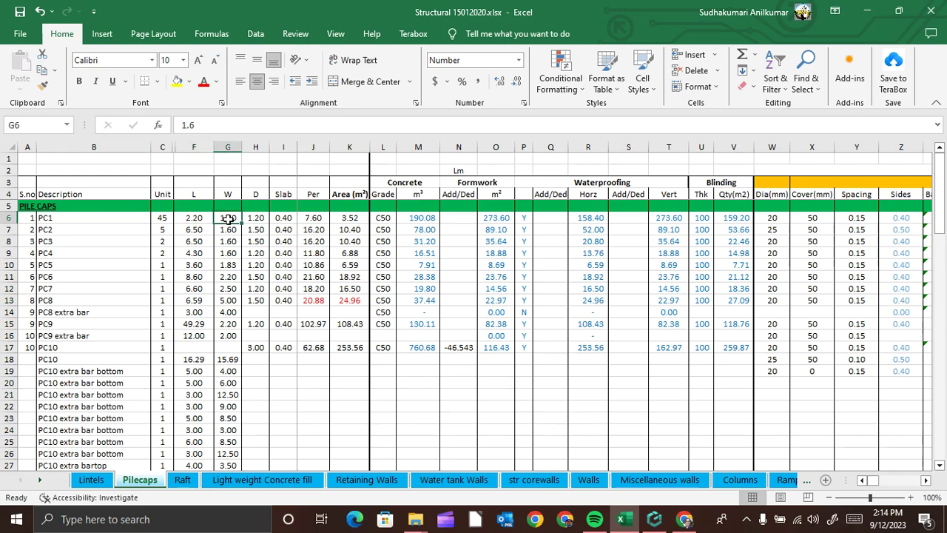
pyautogui.click(316, 218)
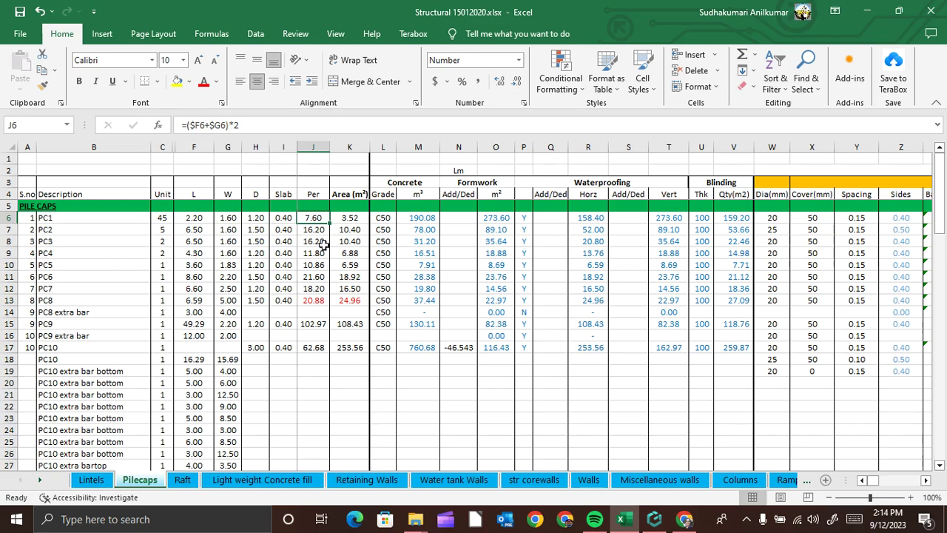
# Step: Inspect PC1's 3.52 area formula =($F6*$G6) without changing it, then the Grade heading
pyautogui.click(351, 218)
pyautogui.doubleClick(351, 217)
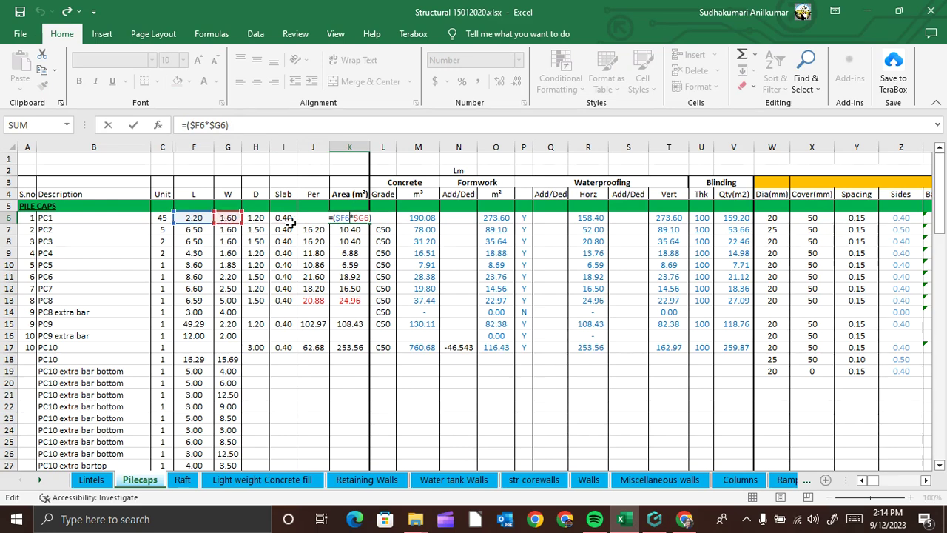
pyautogui.press('Escape')
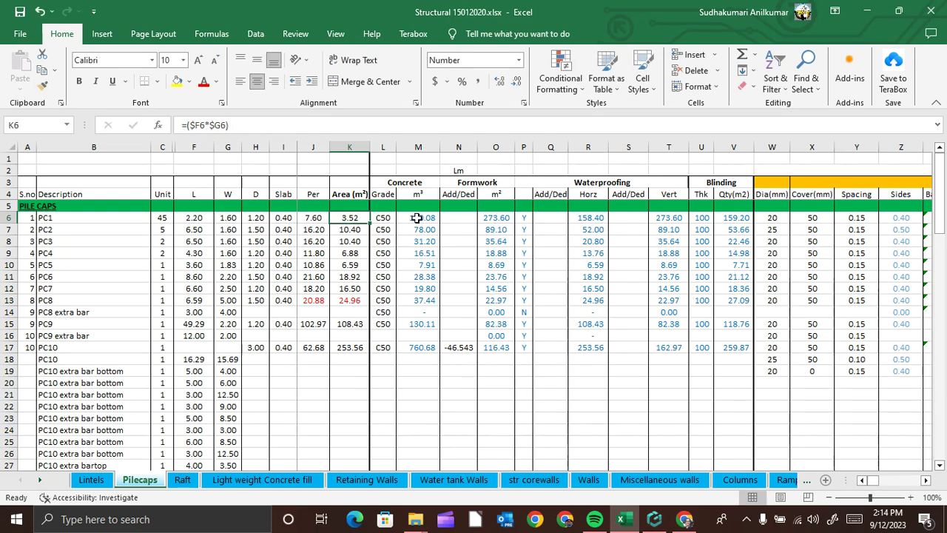
pyautogui.click(392, 194)
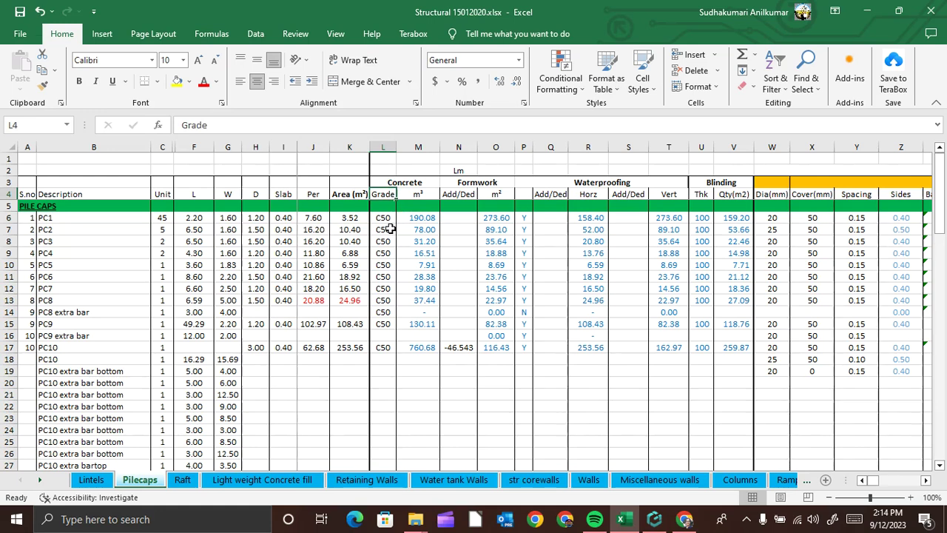
# Step: Check PC1's C50 grade and trace the concrete volume formula, discarding an accidental edit and widening column M
pyautogui.click(386, 220)
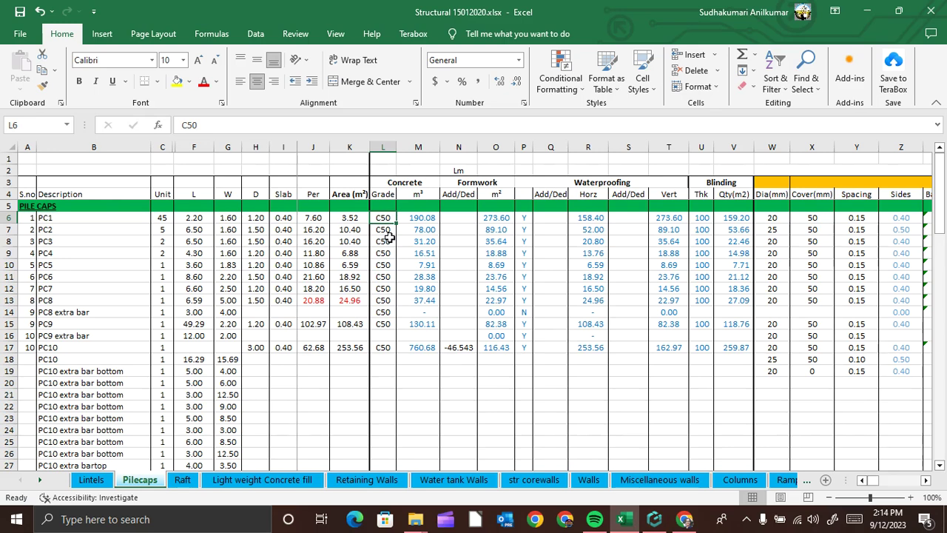
pyautogui.click(430, 220)
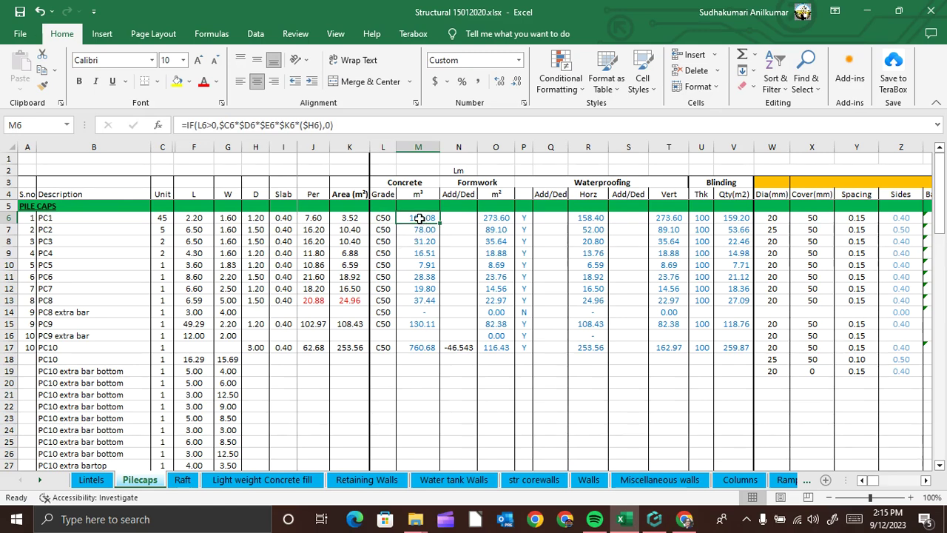
pyautogui.doubleClick(419, 218)
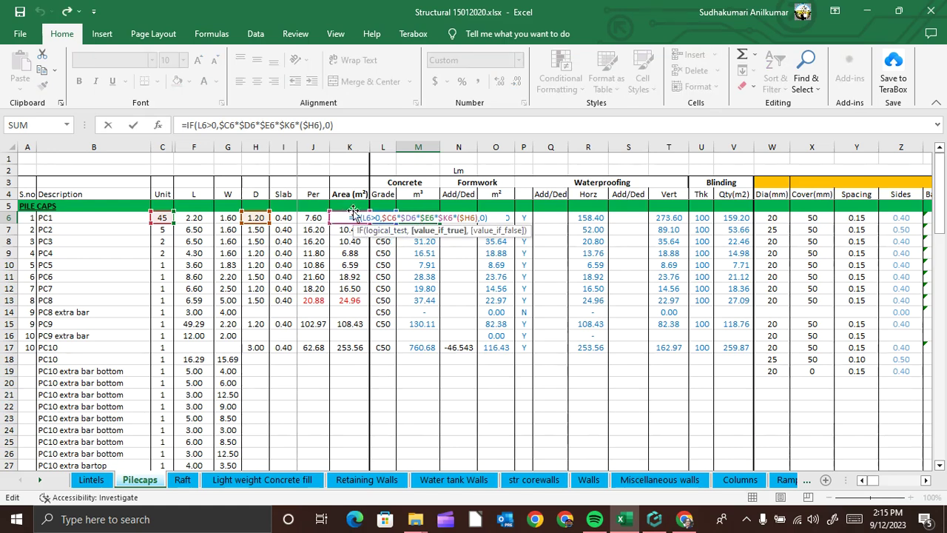
pyautogui.click(441, 145)
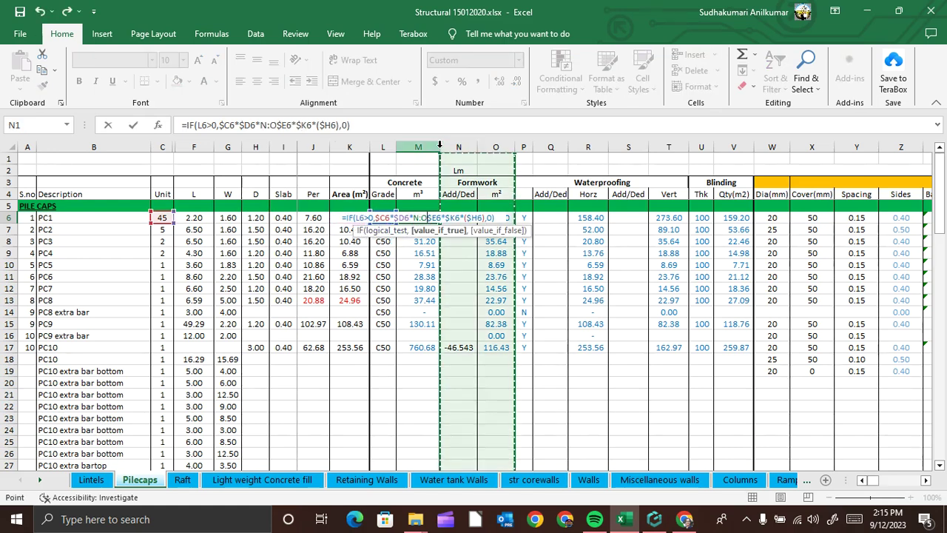
pyautogui.press('Escape')
pyautogui.moveTo(436, 151); pyautogui.dragTo(479, 151)
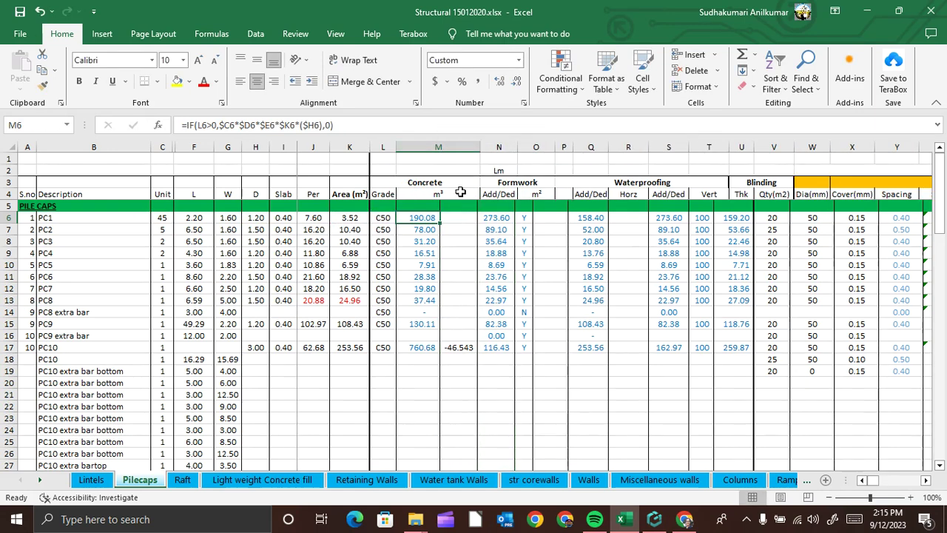
# Step: Re-inspect the unchanged 190.08 concrete formula and narrow column M to width 8.57
pyautogui.doubleClick(439, 222)
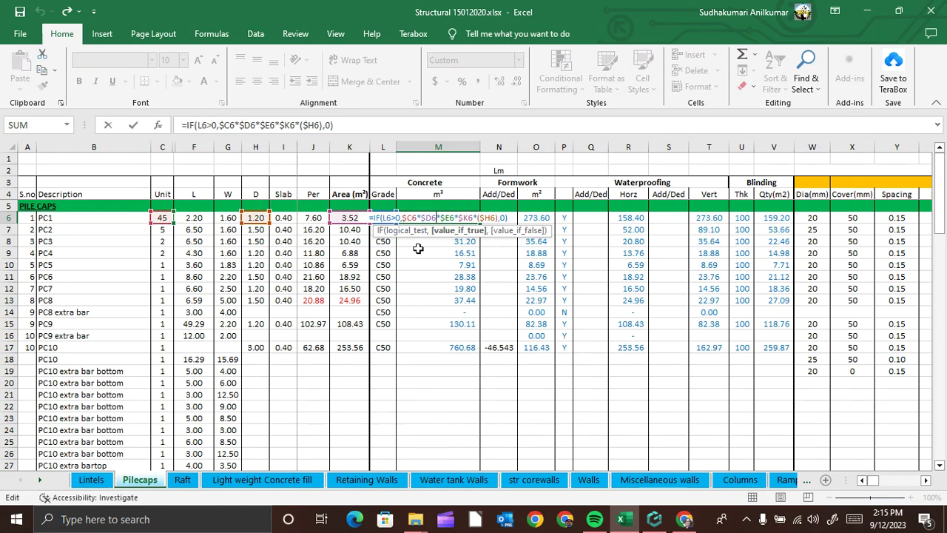
pyautogui.hotkey('ctrl', 'Return')
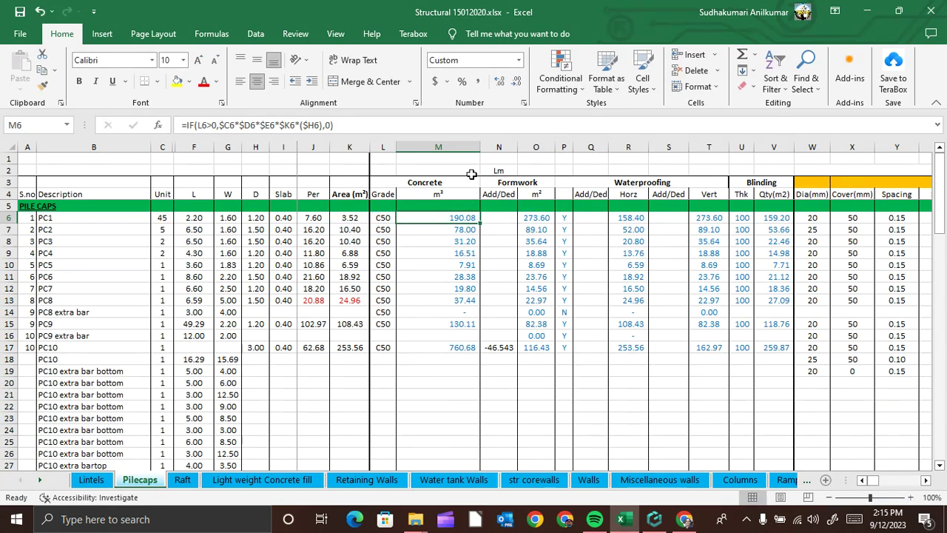
pyautogui.moveTo(481, 149); pyautogui.dragTo(442, 157)
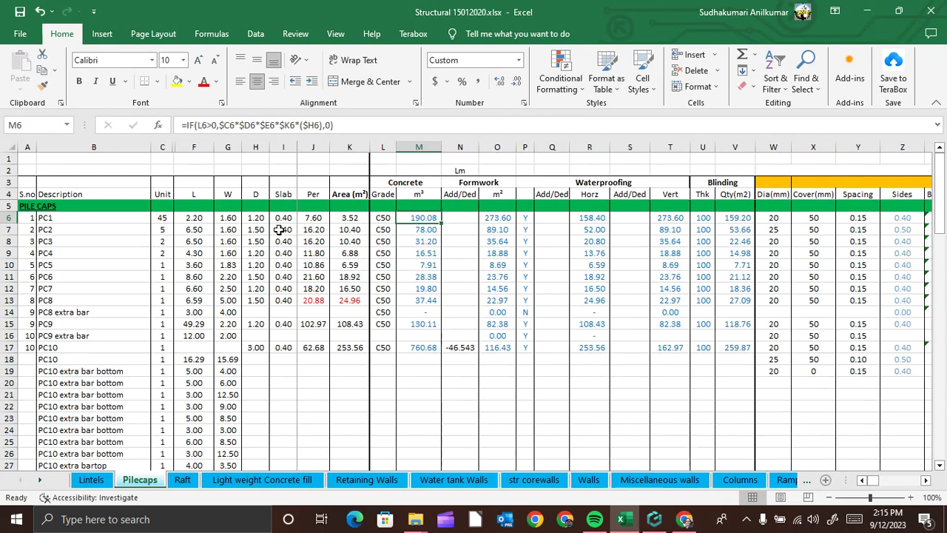
# Step: Check PC1's length, width, depth, slab thickness, perimeter and area cells
pyautogui.click(187, 218)
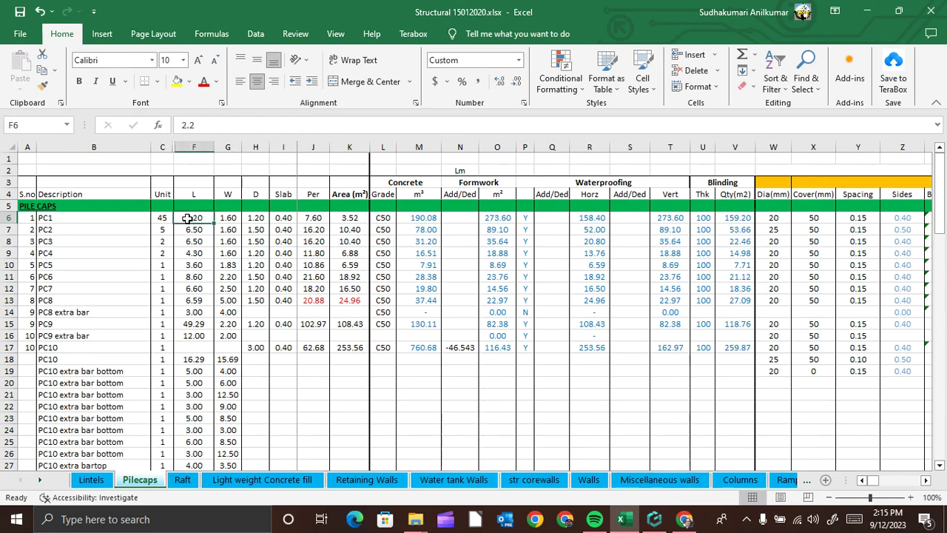
pyautogui.click(231, 218)
pyautogui.click(256, 219)
pyautogui.click(283, 218)
pyautogui.click(314, 218)
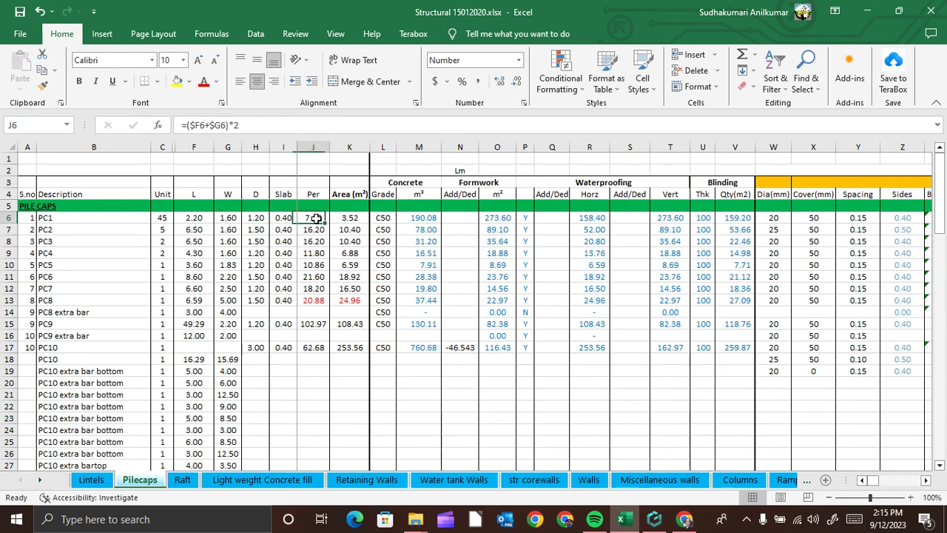
pyautogui.click(349, 219)
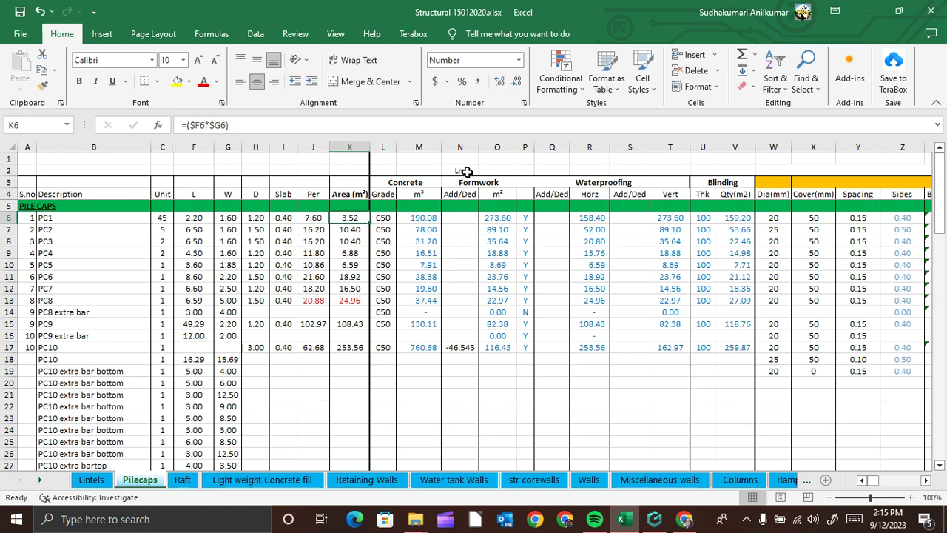
# Step: Review the Concrete, Formwork, horizontal and vertical Waterproofing, and Blinding column groups against the drawing
pyautogui.click(413, 182)
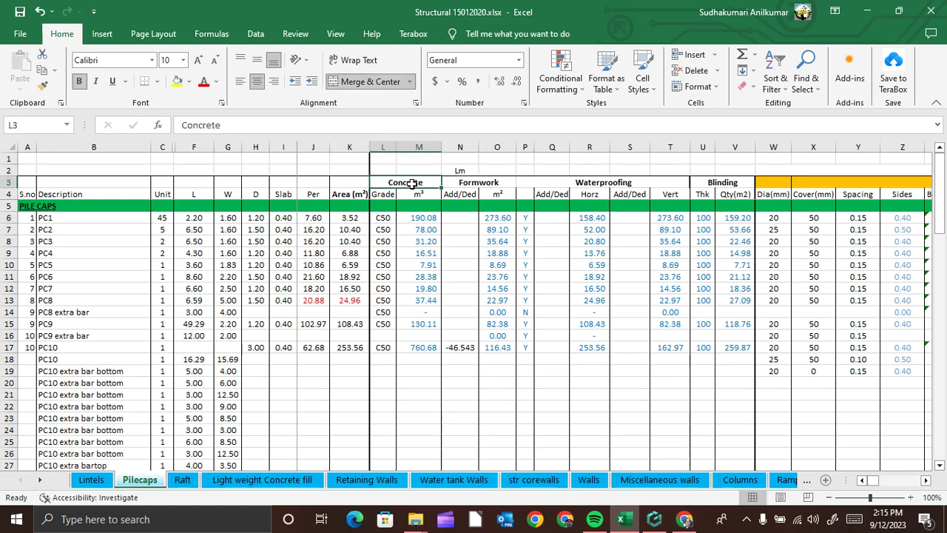
pyautogui.click(471, 183)
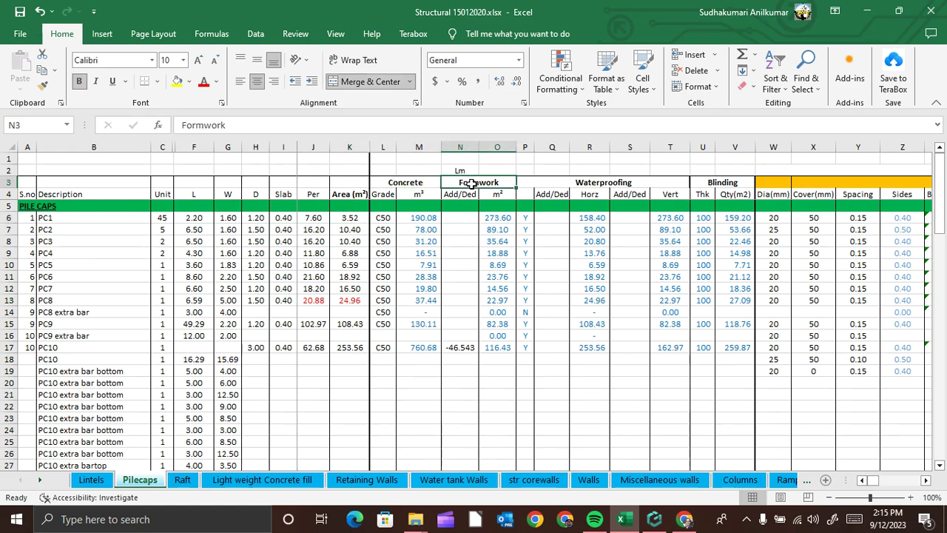
pyautogui.click(593, 185)
pyautogui.click(591, 194)
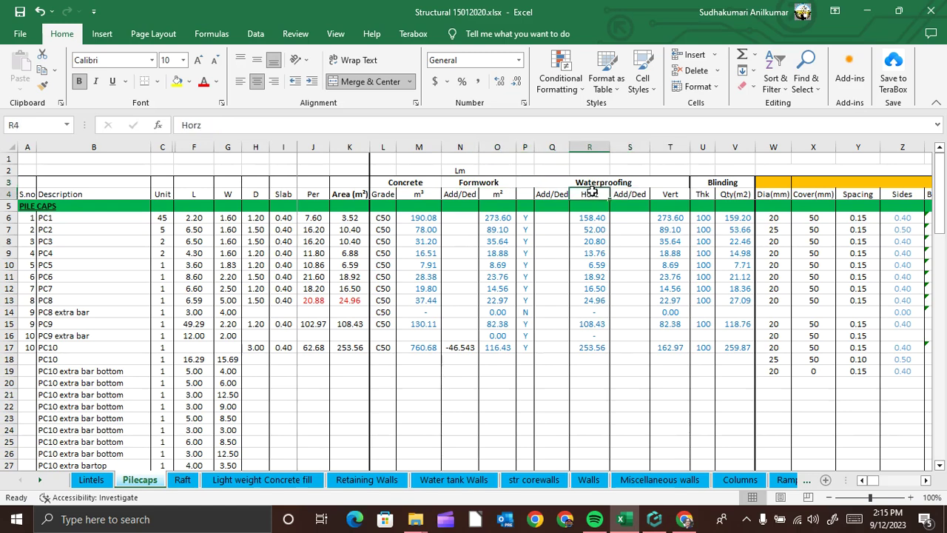
pyautogui.click(670, 193)
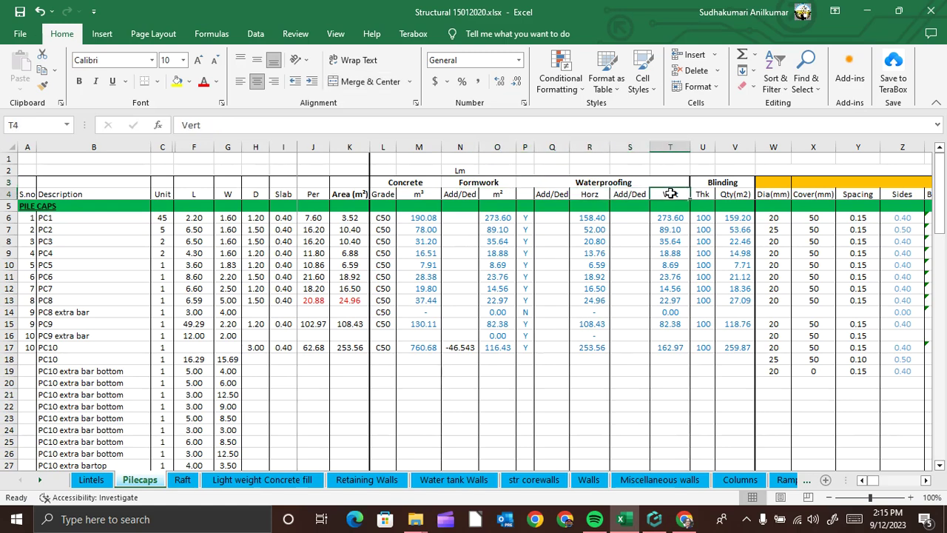
pyautogui.click(723, 180)
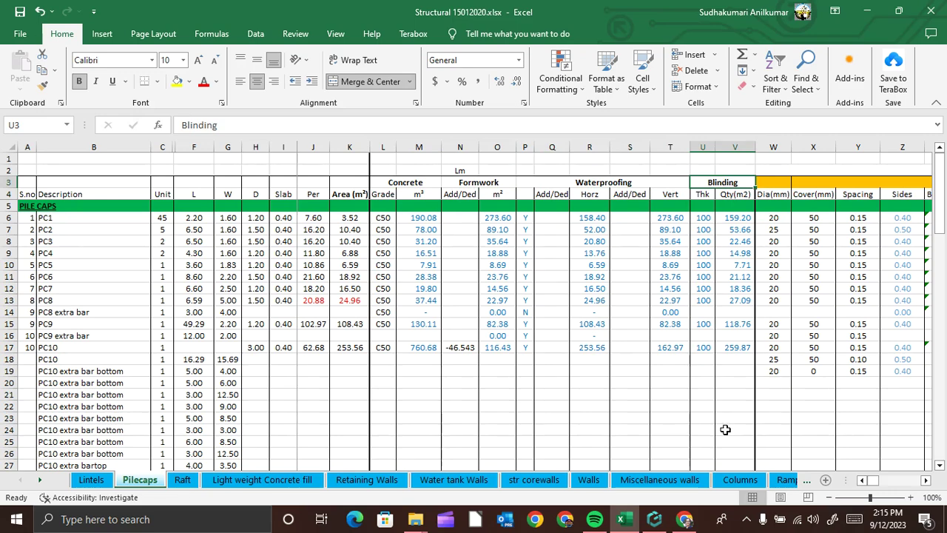
pyautogui.click(654, 518)
# Step: Pan the section up to reveal the pile below, then return to the Pilecaps sheet
pyautogui.moveTo(478, 428); pyautogui.dragTo(482, 353, button='middle')
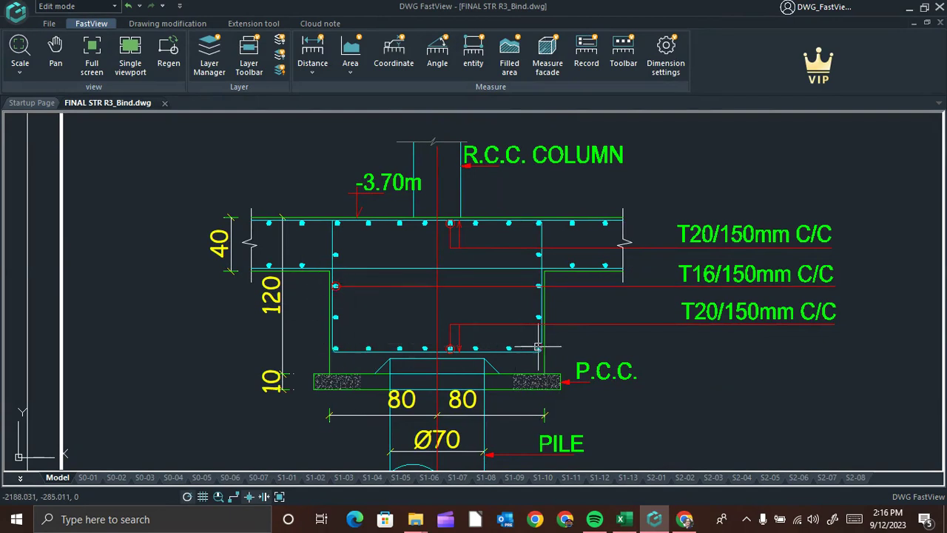
pyautogui.click(624, 520)
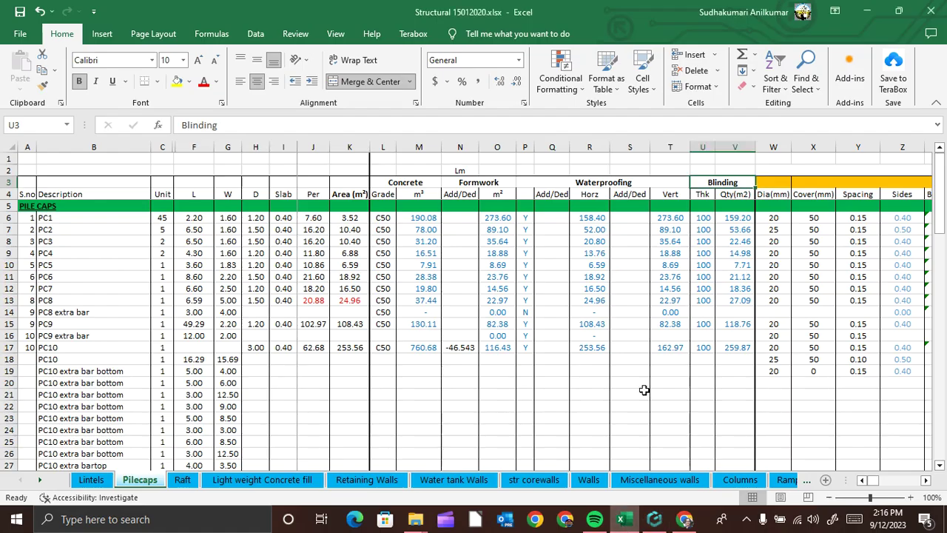
pyautogui.click(818, 181)
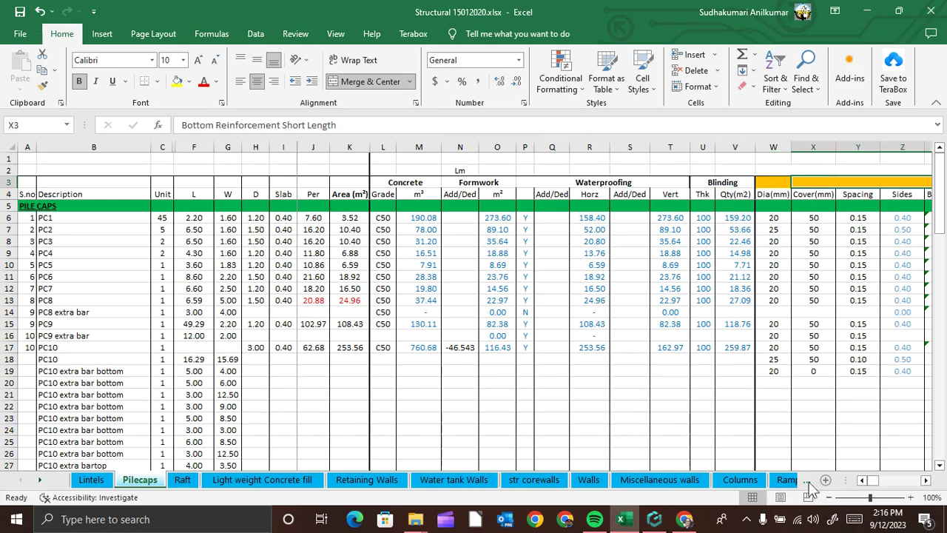
pyautogui.click(926, 481)
pyautogui.click(926, 482)
pyautogui.click(926, 481)
pyautogui.click(926, 482)
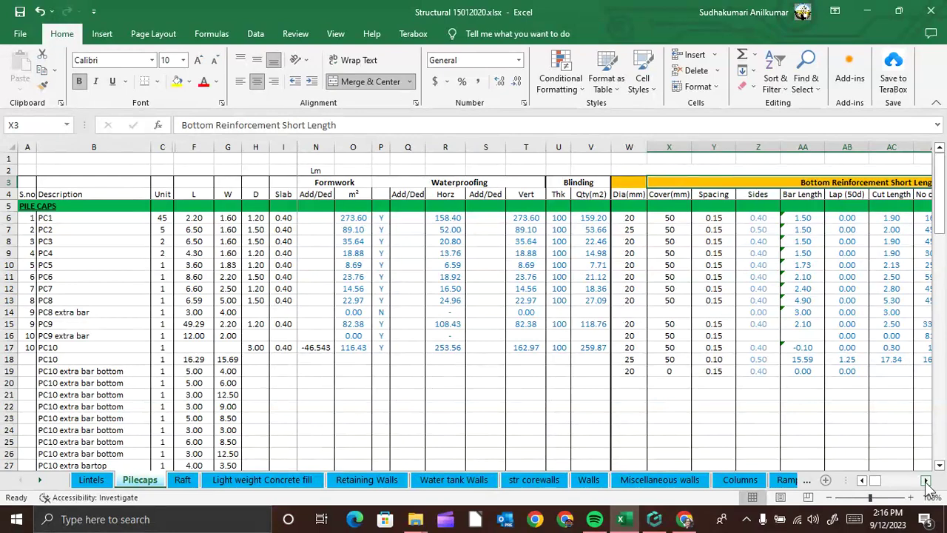
pyautogui.click(926, 481)
pyautogui.click(926, 482)
pyautogui.click(926, 482)
pyautogui.click(926, 482)
pyautogui.click(926, 482)
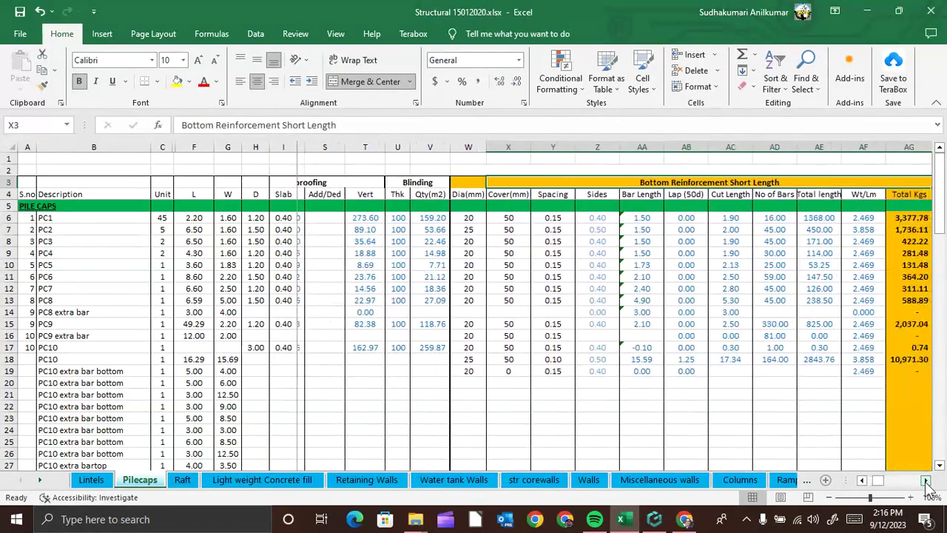
pyautogui.click(926, 482)
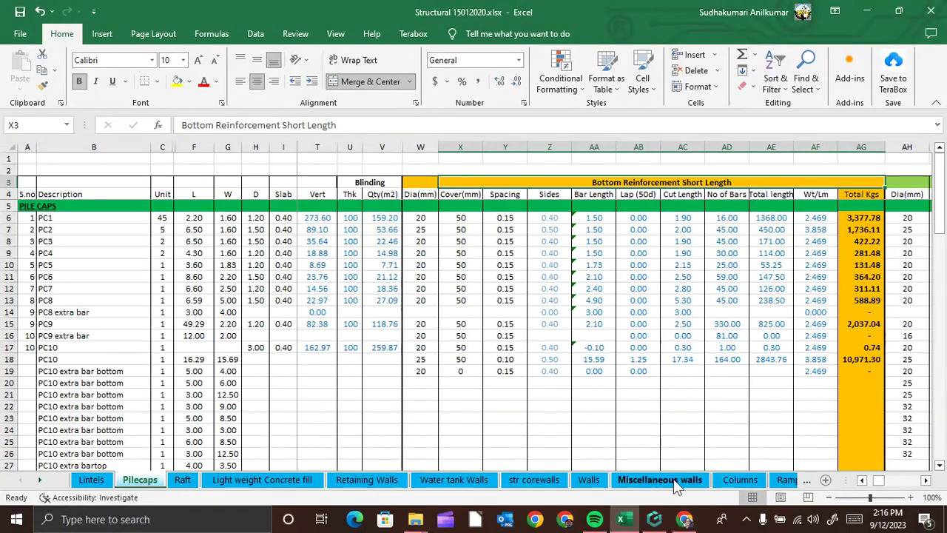
pyautogui.click(862, 480)
pyautogui.click(862, 480)
pyautogui.click(862, 480)
pyautogui.click(862, 480)
pyautogui.click(862, 480)
pyautogui.click(862, 480)
pyautogui.click(862, 480)
pyautogui.click(862, 480)
pyautogui.click(862, 481)
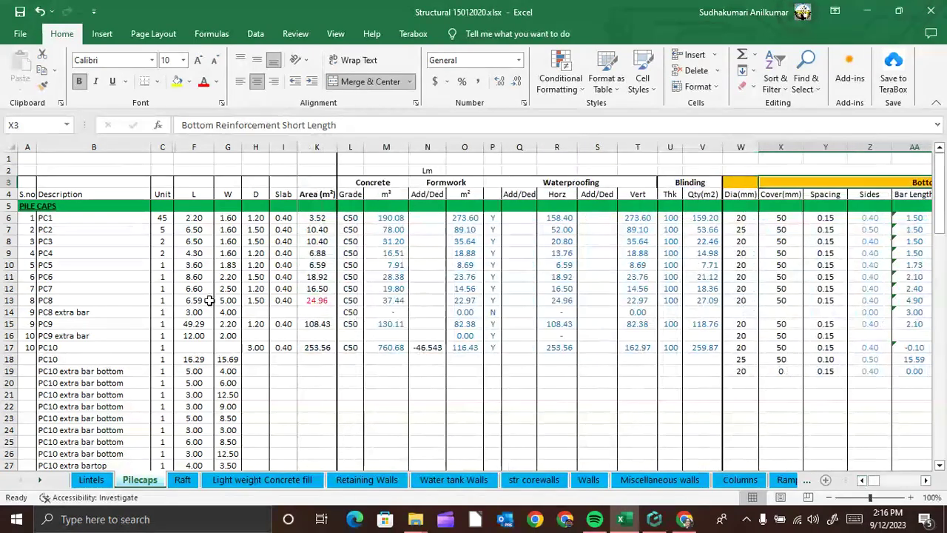
pyautogui.click(396, 219)
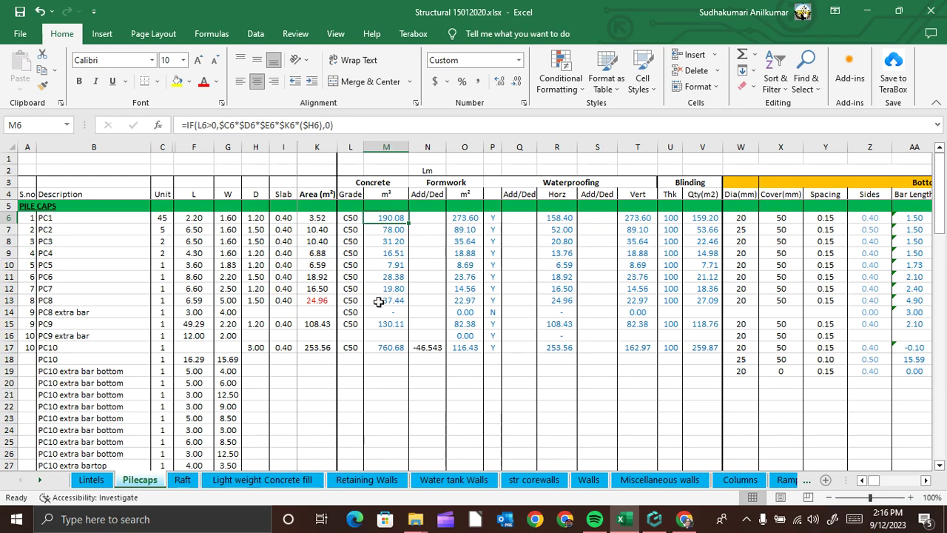
pyautogui.scroll(-6, 378, 302)
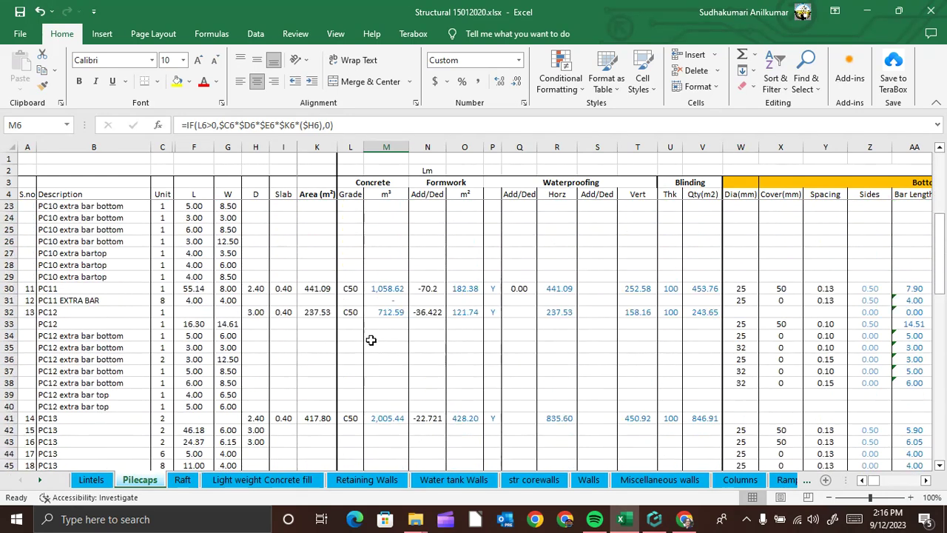
pyautogui.scroll(-8, 370, 338)
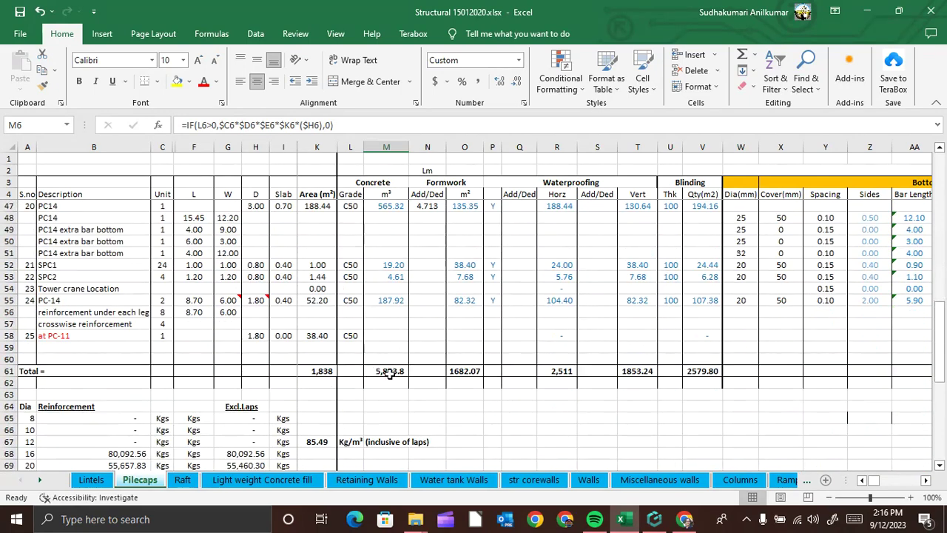
pyautogui.click(389, 372)
pyautogui.scroll(12, 386, 325)
pyautogui.scroll(2, 384, 295)
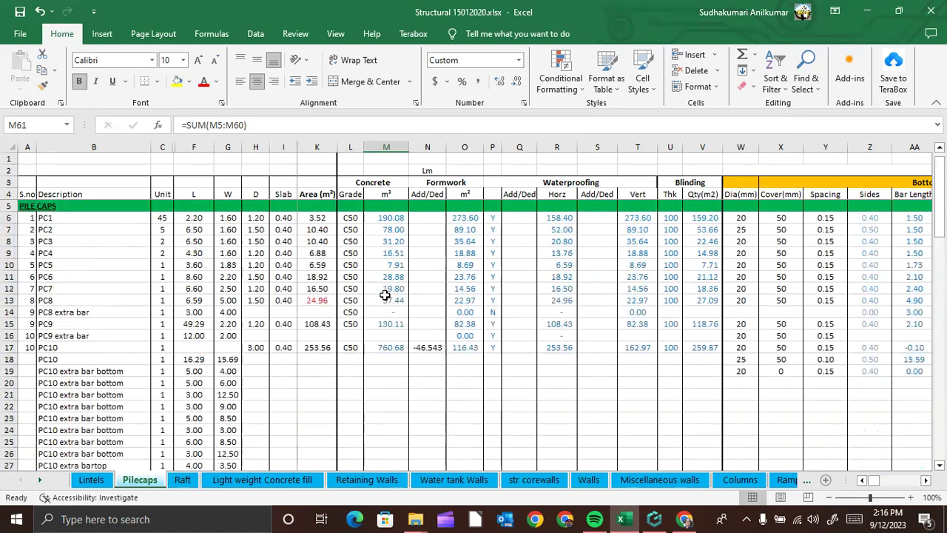